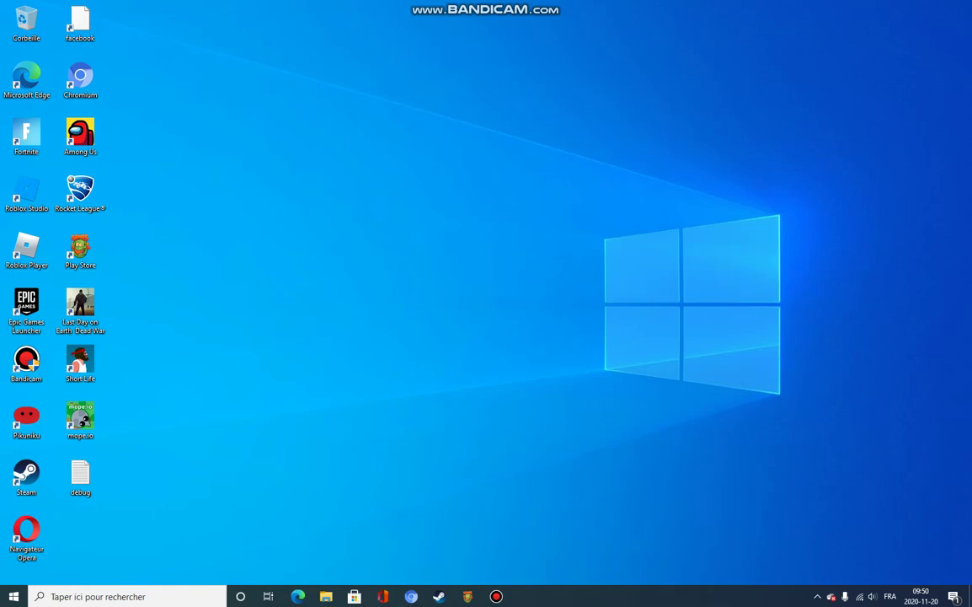
Launch Roblox Studio and ignore the auto-recovered file
{"action": "left_click", "coordinate": [27, 192]}
{"action": "key", "text": "F2"}
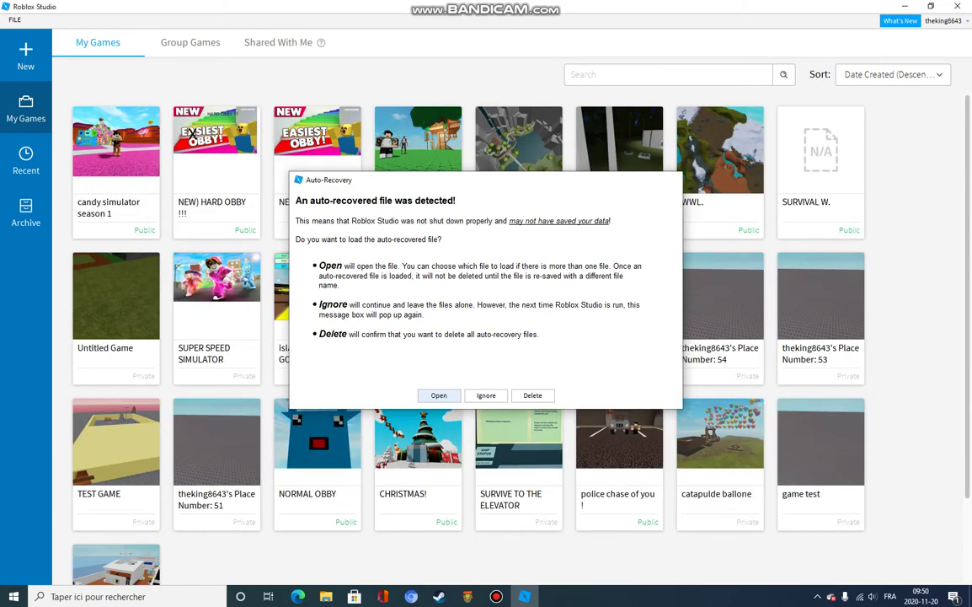
{"action": "left_click", "coordinate": [486, 395]}
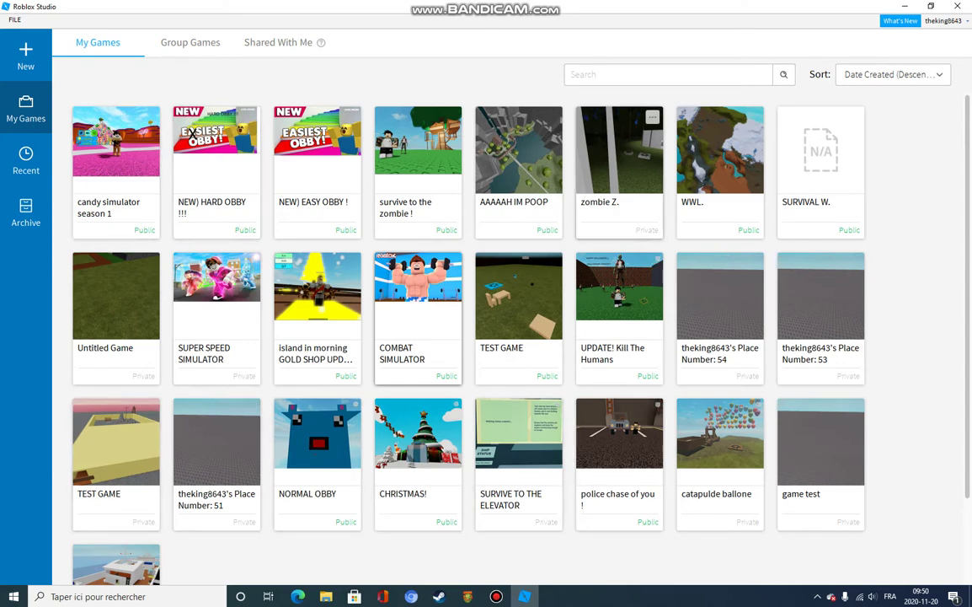
{"action": "left_click", "coordinate": [573, 74]}
{"action": "type", "text": "t"}
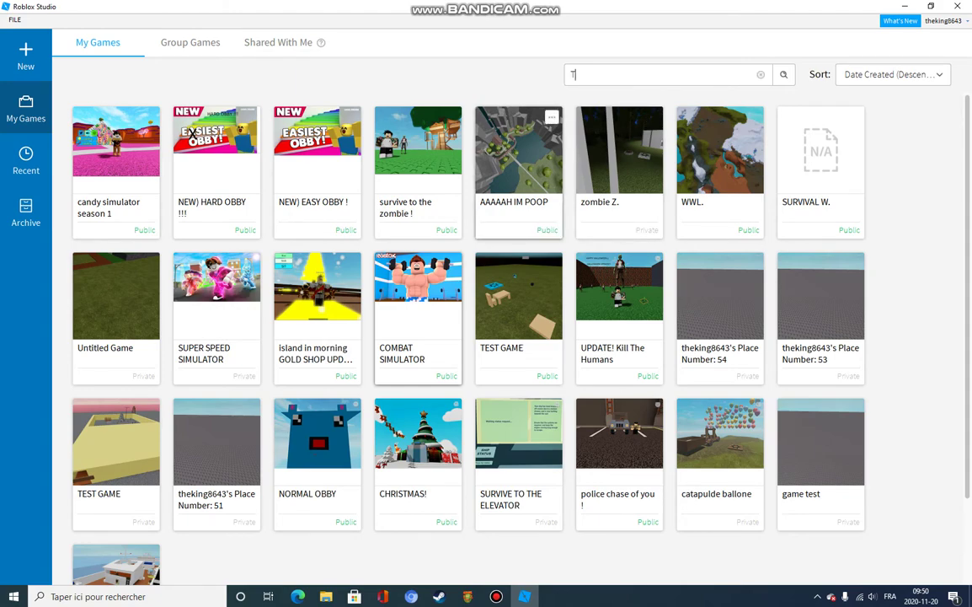
{"action": "key", "text": "BackSpace"}
{"action": "type", "text": "t"}
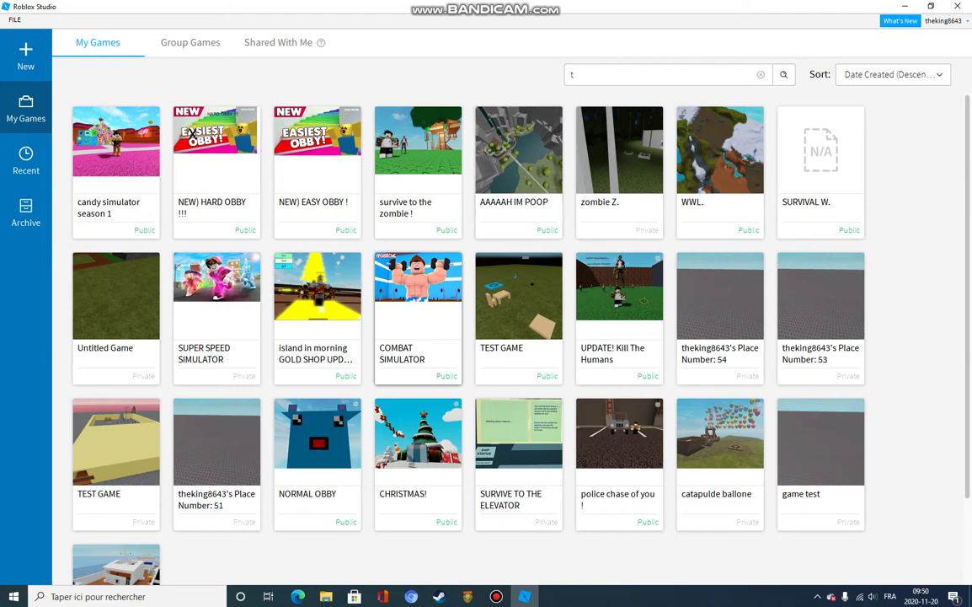
{"action": "type", "text": "heking8643"}
{"action": "key", "text": "BackSpace"}
{"action": "key", "text": "BackSpace"}
{"action": "key", "text": "BackSpace"}
{"action": "key", "text": "BackSpace"}
{"action": "key", "text": "BackSpace"}
{"action": "key", "text": "BackSpace"}
{"action": "key", "text": "BackSpace"}
{"action": "key", "text": "BackSpace"}
{"action": "key", "text": "BackSpace"}
{"action": "key", "text": "BackSpace"}
{"action": "key", "text": "BackSpace"}
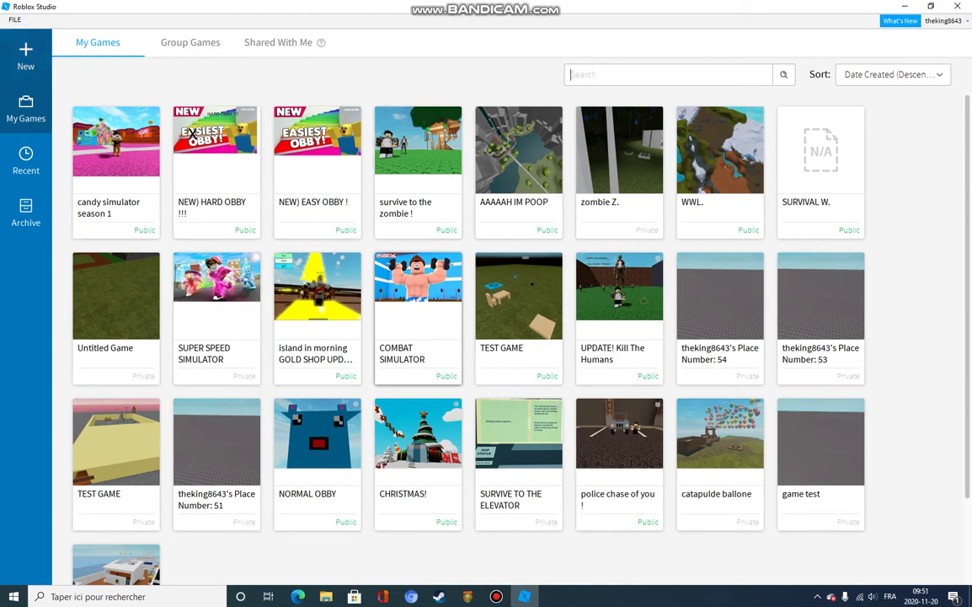
Create a new place from the Baseplate template
{"action": "left_click", "coordinate": [25, 56]}
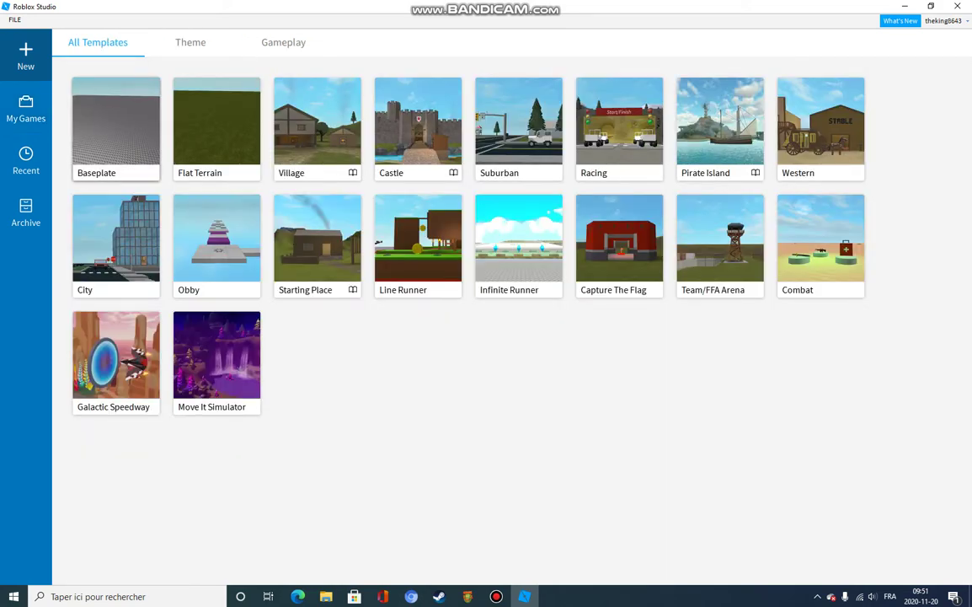
{"action": "left_click", "coordinate": [116, 129]}
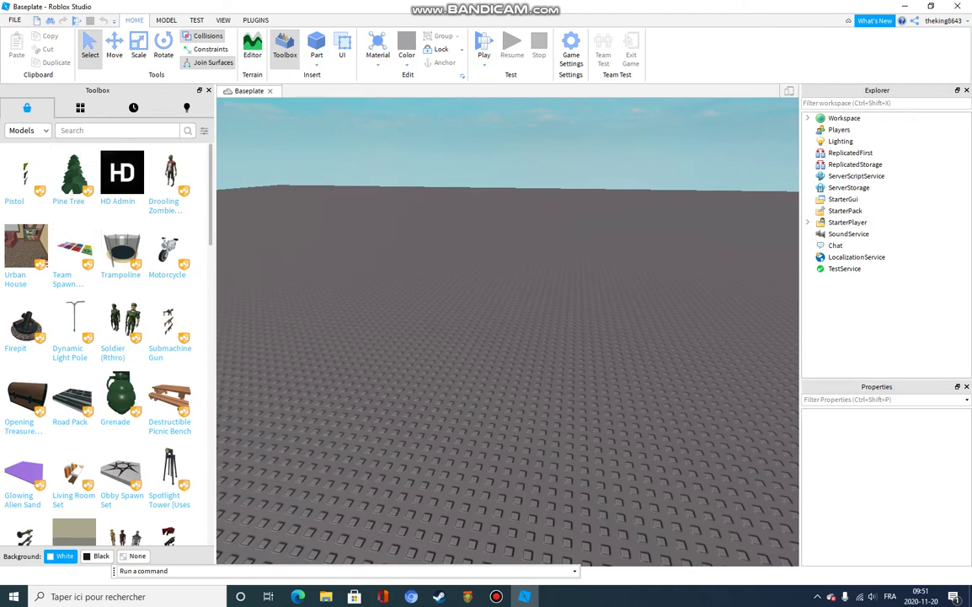
{"action": "left_click", "coordinate": [496, 596]}
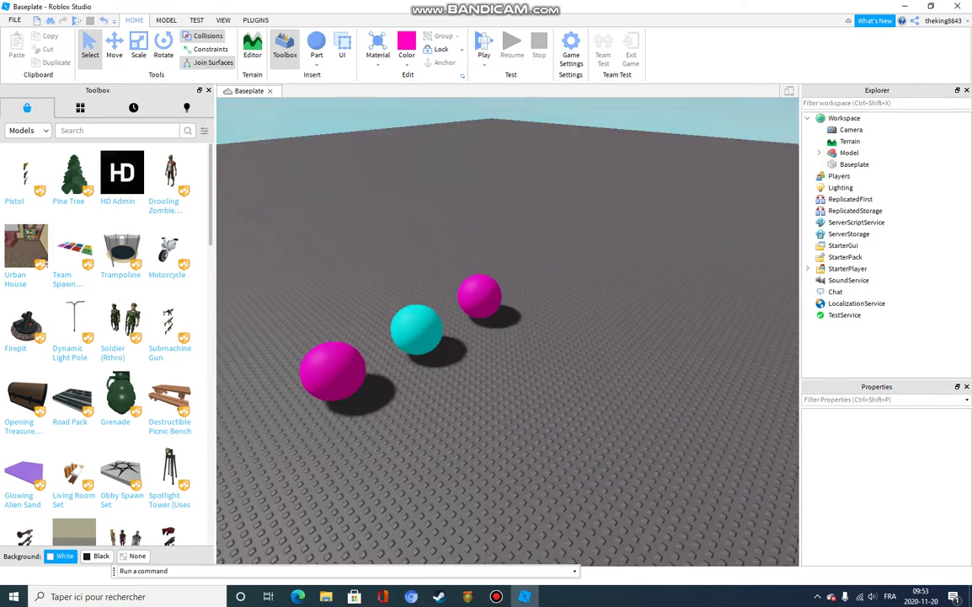
{"action": "key", "text": "w"}
{"action": "left_click", "coordinate": [496, 596]}
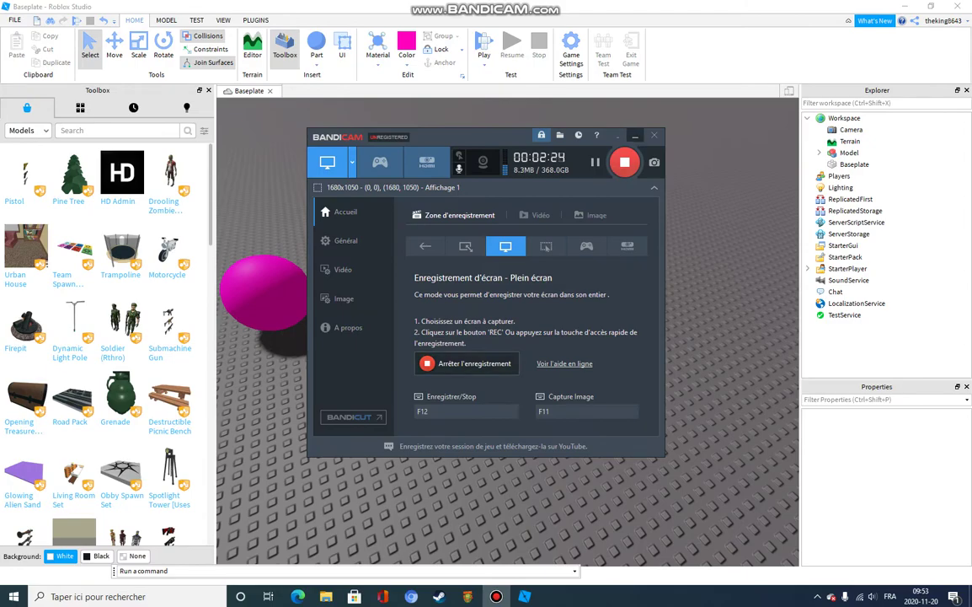
{"action": "key", "text": "alt+Tab"}
Examine the hierarchy of the three-ball Model and which ball each nested Part represents
{"action": "key", "text": "w"}
{"action": "right_click_drag", "start_coordinate": [507, 332], "coordinate": [547, 394]}
{"action": "mouse_move", "coordinate": [582, 288]}
{"action": "left_mouse_down"}
{"action": "mouse_move", "coordinate": [569, 278]}
{"action": "mouse_move", "coordinate": [513, 286]}
{"action": "mouse_move", "coordinate": [581, 287]}
{"action": "left_mouse_up"}
{"action": "left_click", "coordinate": [819, 152]}
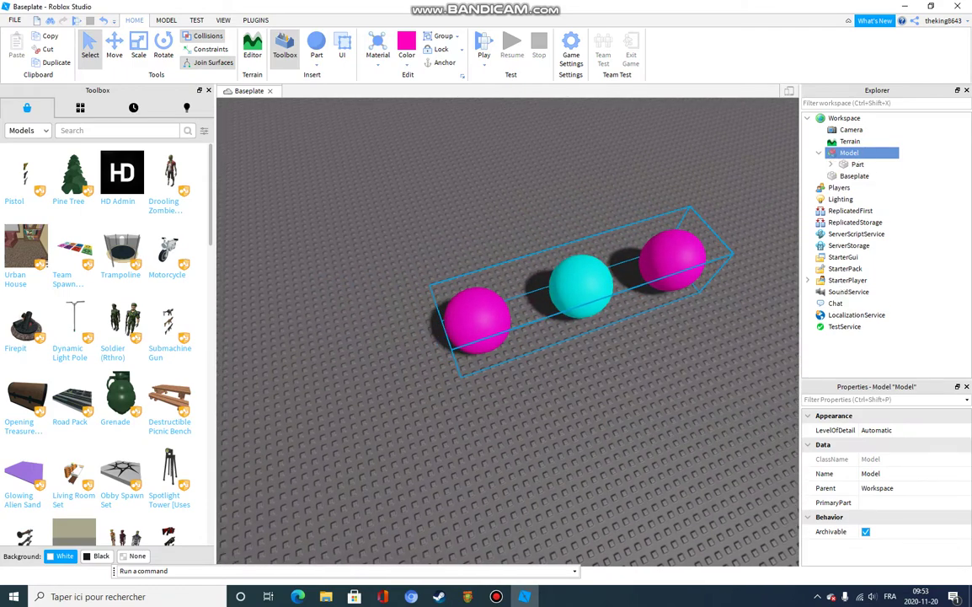
{"action": "left_click", "coordinate": [858, 164]}
{"action": "left_click", "coordinate": [831, 164]}
{"action": "left_click", "coordinate": [869, 187]}
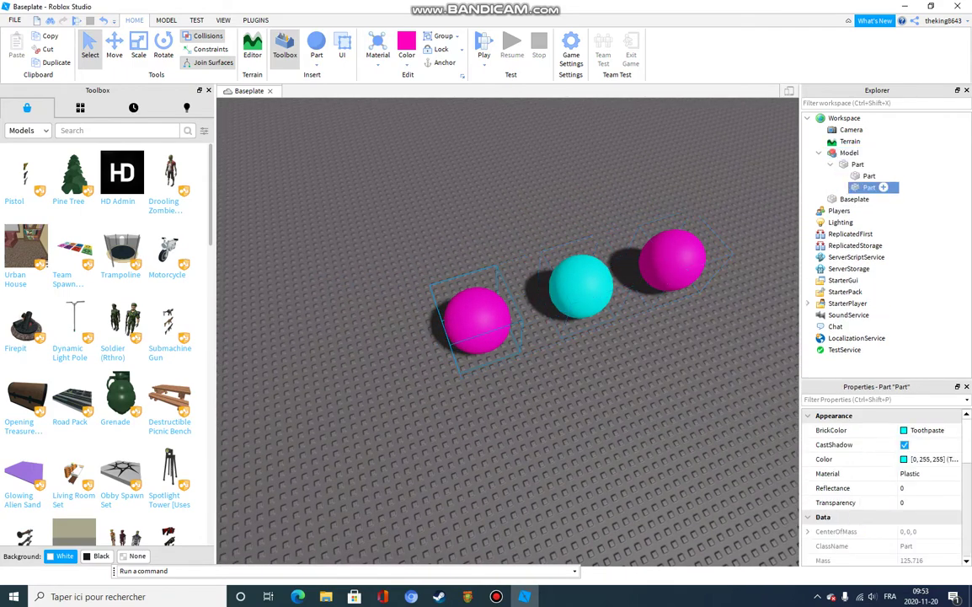
{"action": "left_click", "coordinate": [868, 175]}
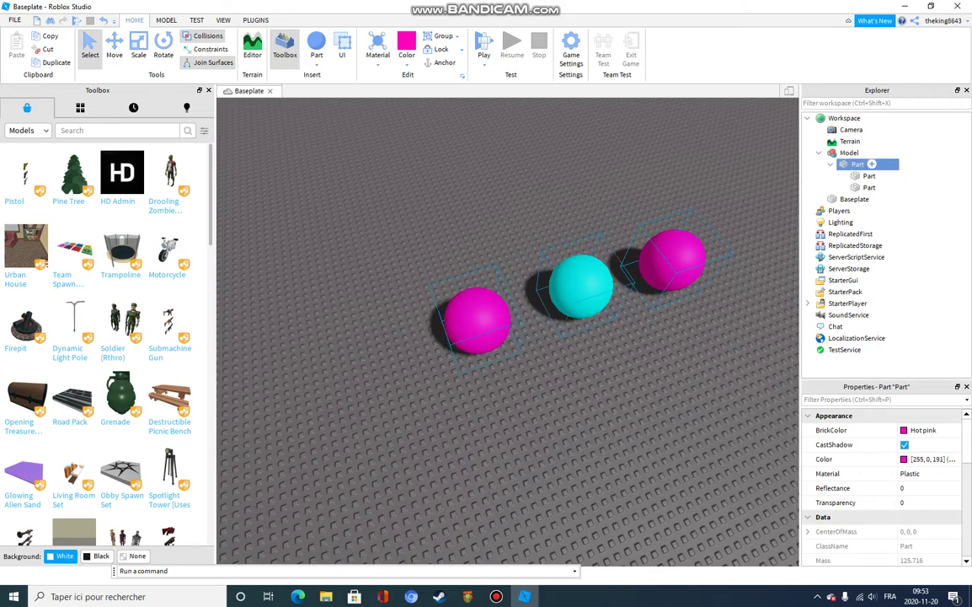
{"action": "left_click", "coordinate": [858, 164]}
{"action": "left_click", "coordinate": [868, 175]}
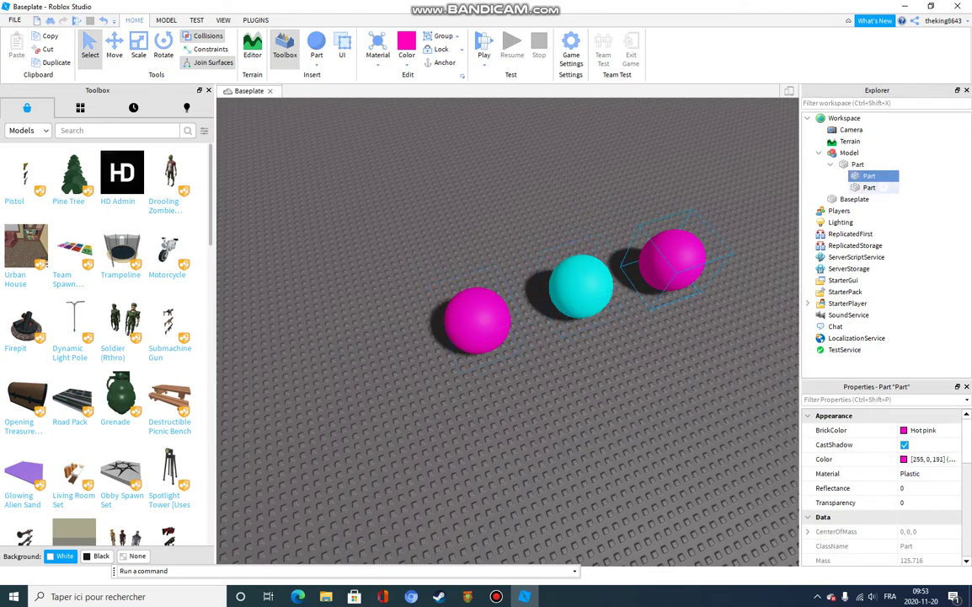
{"action": "left_click", "coordinate": [869, 187]}
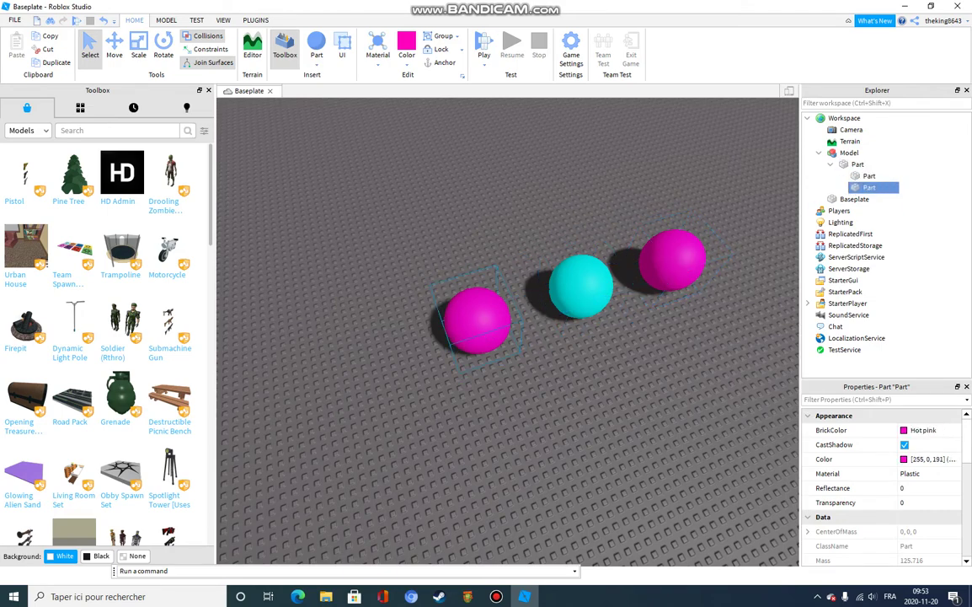
{"action": "left_click", "coordinate": [849, 153]}
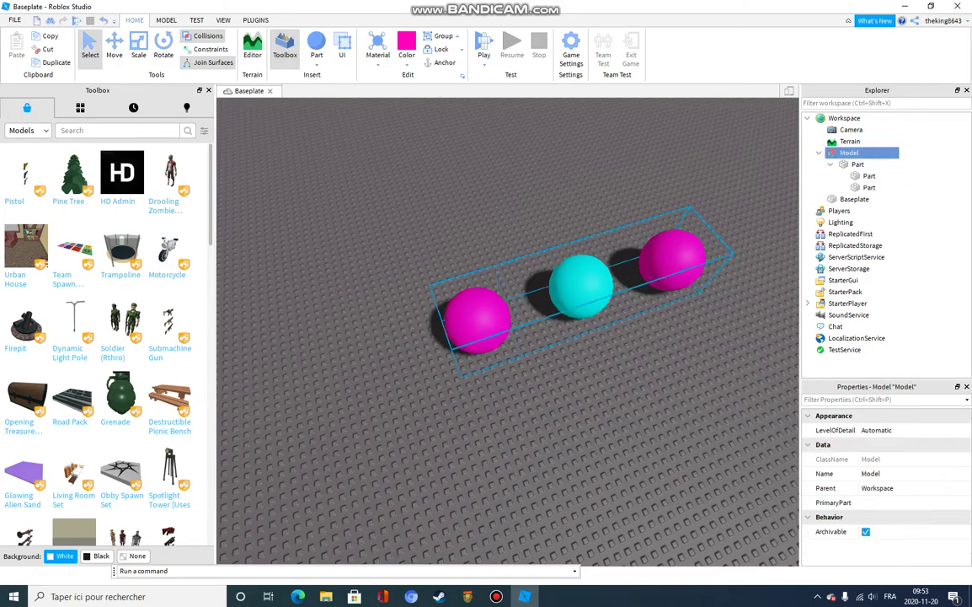
{"action": "left_click", "coordinate": [819, 153]}
Move the three-ball Model a short distance across the baseplate as one unit
{"action": "left_click", "coordinate": [522, 421]}
{"action": "right_click_drag", "start_coordinate": [522, 421], "coordinate": [741, 366]}
{"action": "key", "text": "a"}
{"action": "key", "text": "a"}
{"action": "key", "text": "s"}
{"action": "right_click_drag", "start_coordinate": [539, 371], "coordinate": [590, 328]}
{"action": "key", "text": "w"}
{"action": "key", "text": "a"}
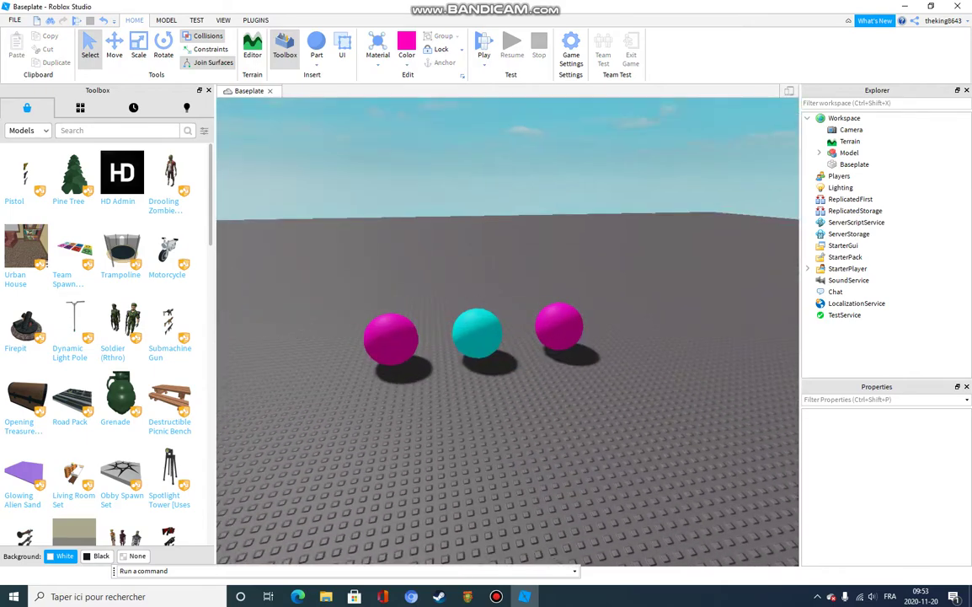
{"action": "left_click_drag", "start_coordinate": [478, 333], "coordinate": [455, 330]}
{"action": "left_click", "coordinate": [523, 413]}
Insert a new sphere part on the baseplate beside the existing three balls
{"action": "key", "text": "a"}
{"action": "right_click_drag", "start_coordinate": [522, 413], "coordinate": [590, 409]}
{"action": "key", "text": "w"}
{"action": "key", "text": "s"}
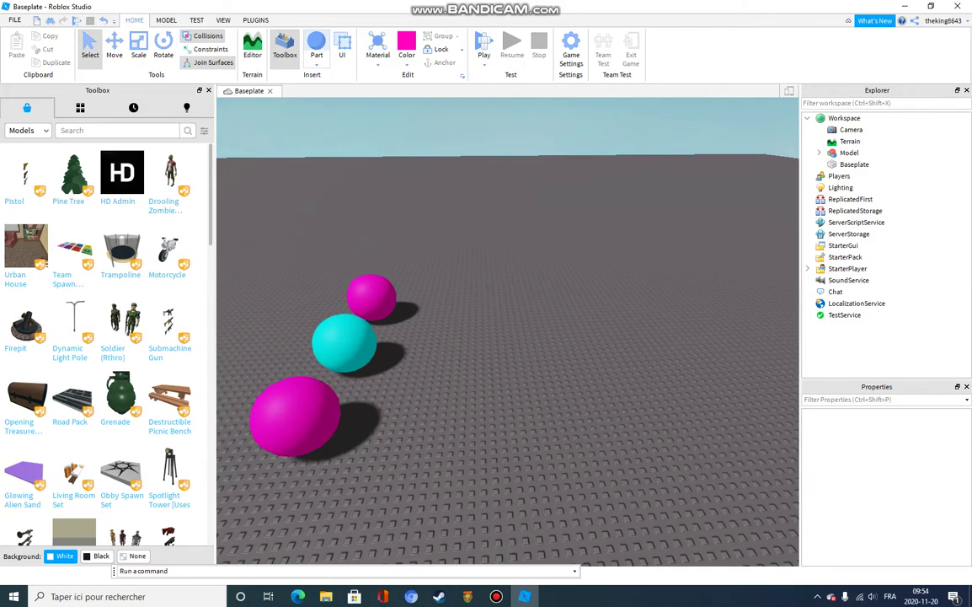
{"action": "left_click", "coordinate": [317, 44]}
{"action": "key", "text": "w"}
{"action": "right_click_drag", "start_coordinate": [506, 337], "coordinate": [505, 358]}
{"action": "key", "text": "s"}
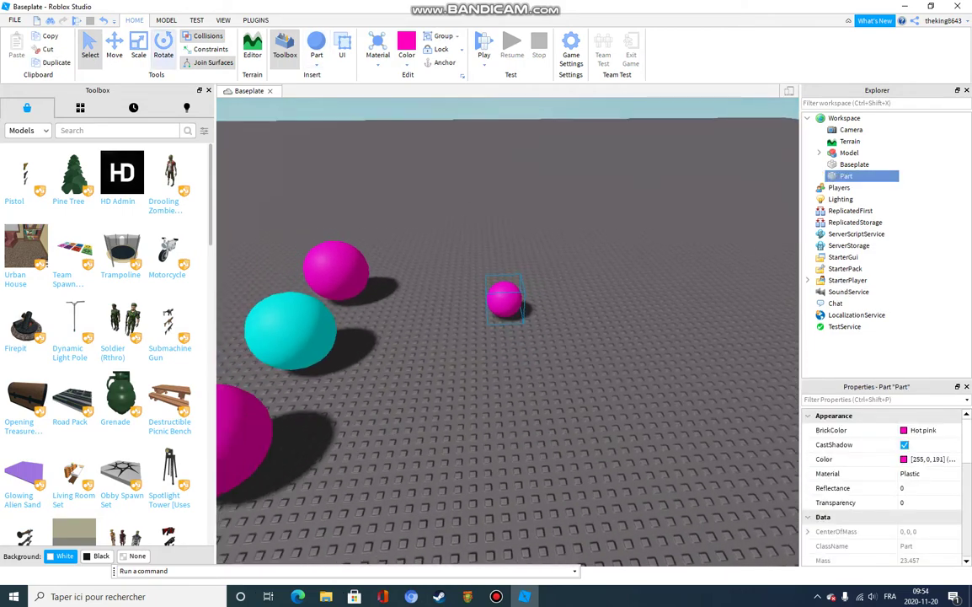
Scale the new pink sphere up and move it farther back on the baseplate beside the existing row
{"action": "left_click_drag", "start_coordinate": [504, 261], "coordinate": [504, 232]}
{"action": "left_click_drag", "start_coordinate": [506, 290], "coordinate": [495, 246]}
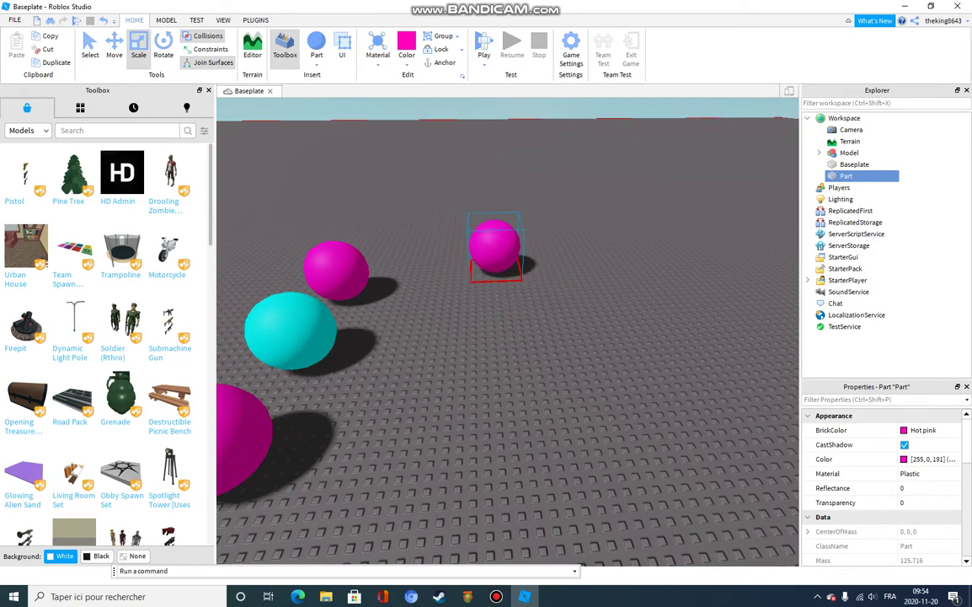
{"action": "right_click", "coordinate": [485, 261]}
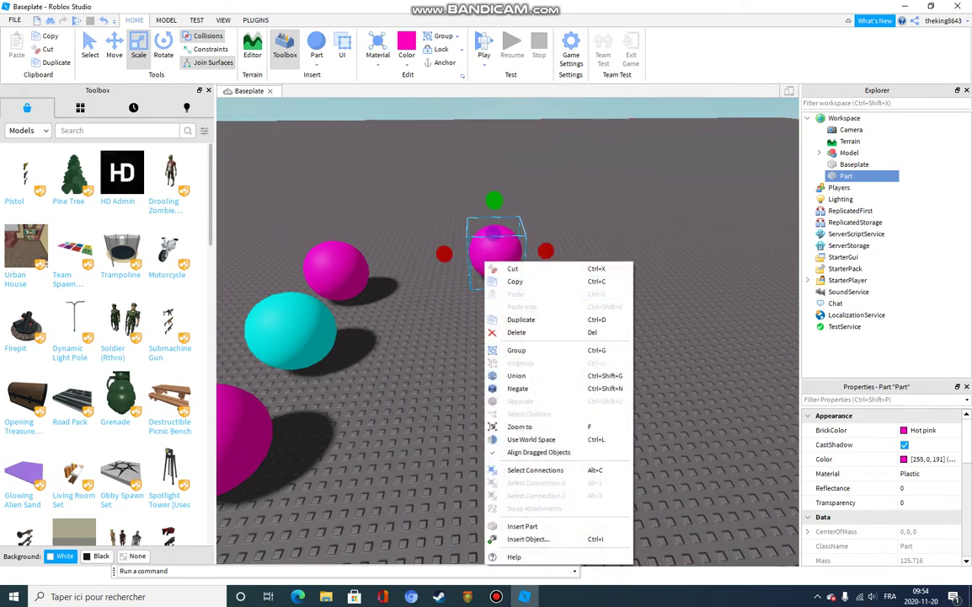
Duplicate the new pink sphere and place the copy on the baseplate next to it, parallel to the existing row
{"action": "left_click", "coordinate": [115, 47]}
{"action": "right_click", "coordinate": [497, 251]}
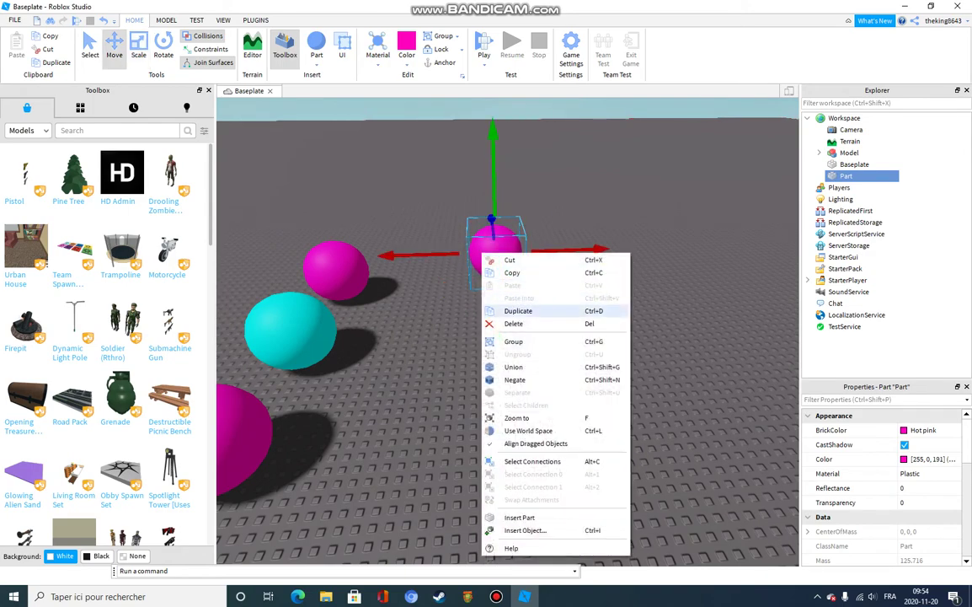
{"action": "left_click", "coordinate": [518, 310]}
{"action": "left_click_drag", "start_coordinate": [499, 233], "coordinate": [512, 308]}
{"action": "right_click_drag", "start_coordinate": [512, 308], "coordinate": [388, 308]}
{"action": "key", "text": "a"}
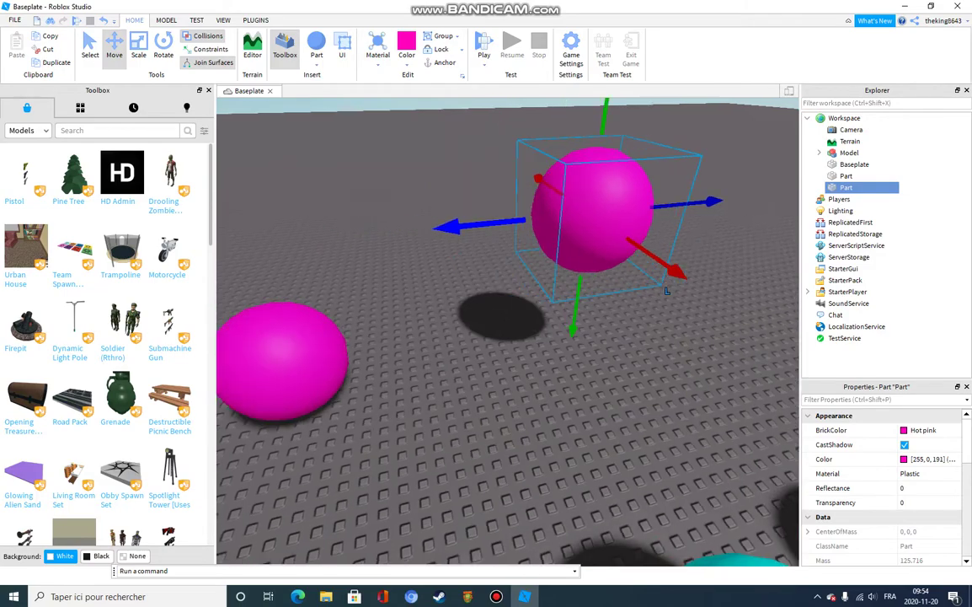
{"action": "left_click_drag", "start_coordinate": [472, 225], "coordinate": [345, 237]}
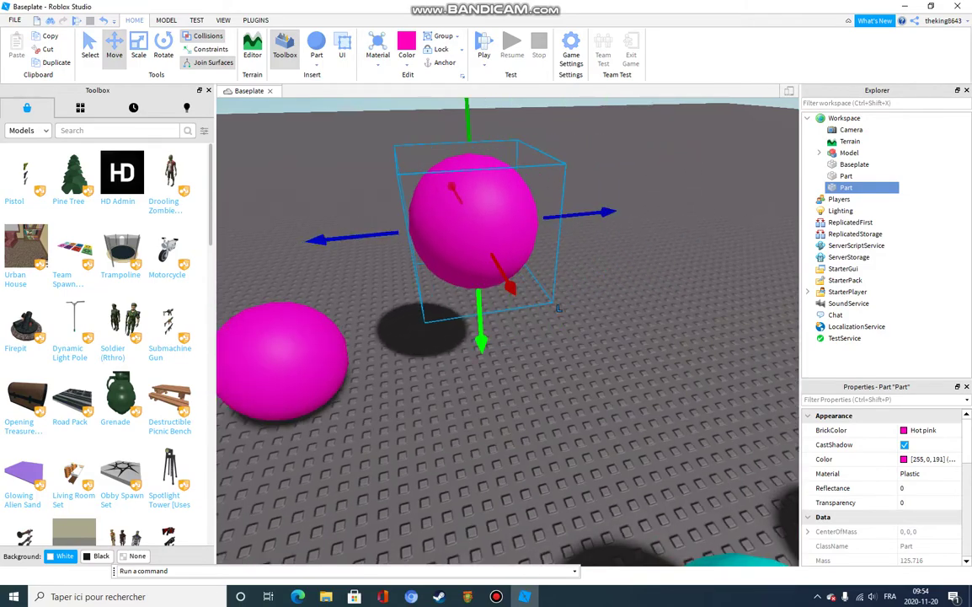
{"action": "left_click_drag", "start_coordinate": [481, 340], "coordinate": [483, 412]}
{"action": "key", "text": "a"}
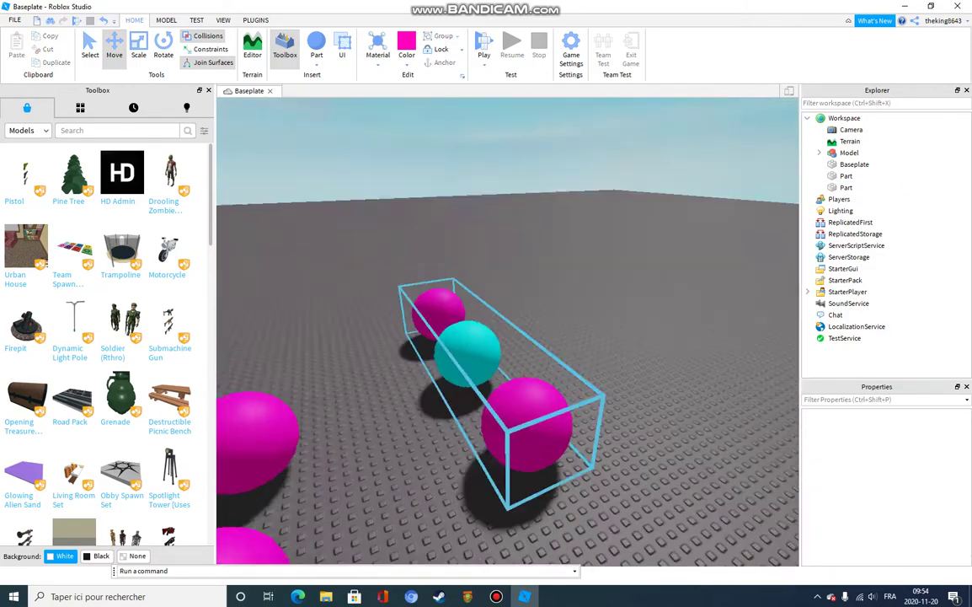
Add a third pink sphere by duplicating one of the new ones and line it up to complete the second row
{"action": "right_click_drag", "start_coordinate": [505, 337], "coordinate": [522, 311]}
{"action": "scroll", "coordinate": [522, 312], "scroll_direction": "down", "scroll_amount": 3}
{"action": "right_click", "coordinate": [560, 371]}
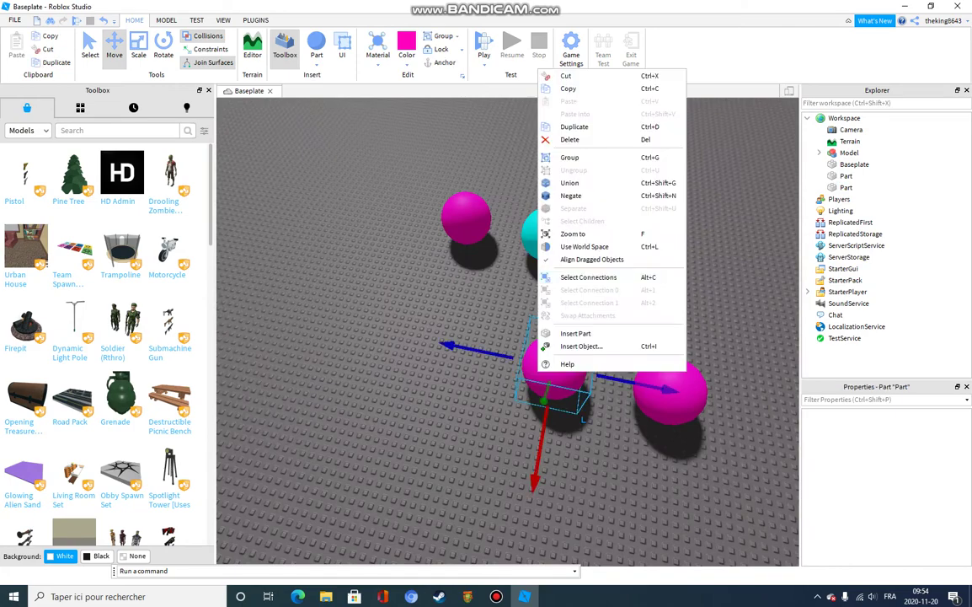
{"action": "left_click", "coordinate": [548, 115]}
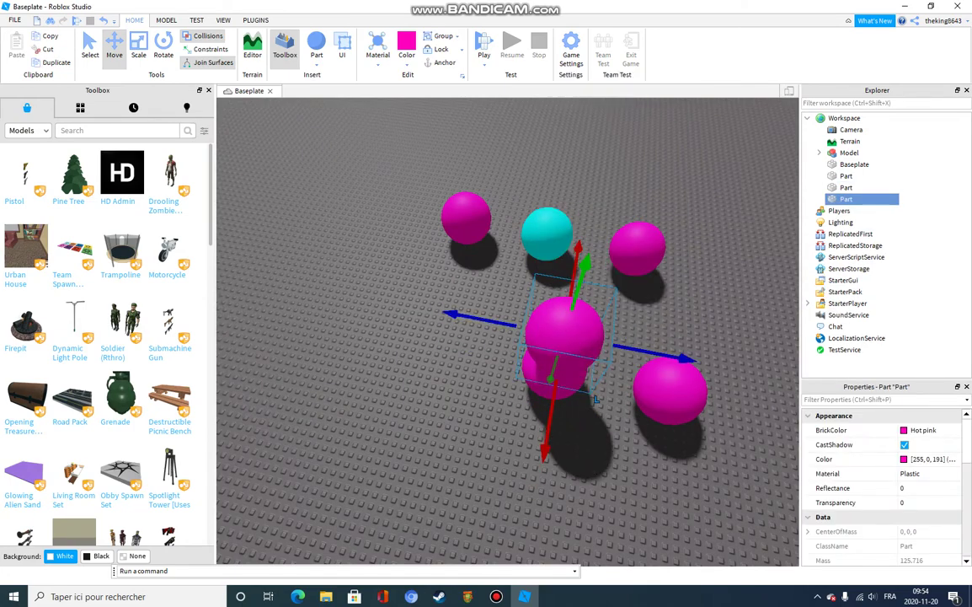
{"action": "left_click_drag", "start_coordinate": [565, 345], "coordinate": [468, 328]}
{"action": "left_click_drag", "start_coordinate": [361, 296], "coordinate": [350, 294]}
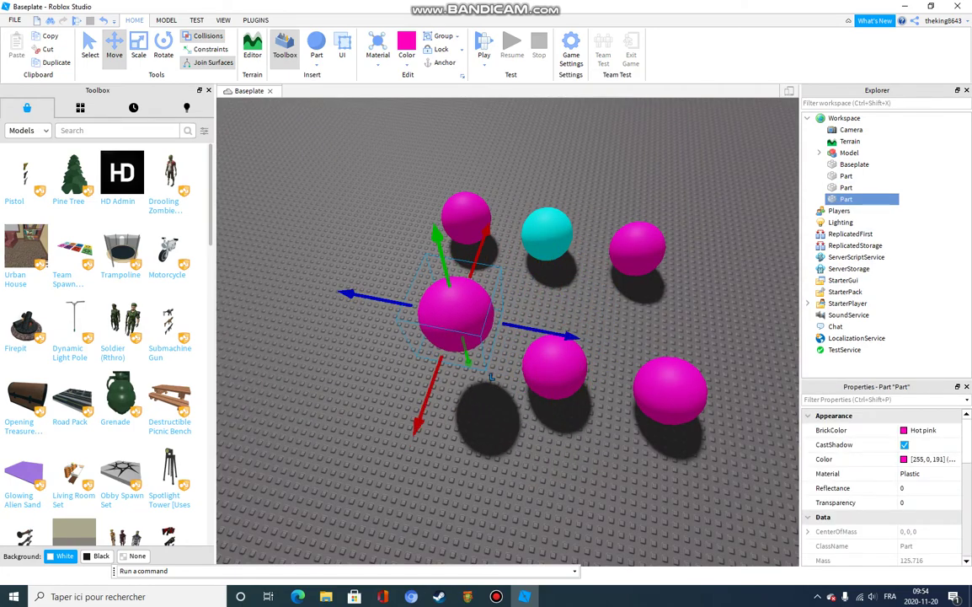
{"action": "left_click_drag", "start_coordinate": [466, 357], "coordinate": [474, 386]}
{"action": "left_click_drag", "start_coordinate": [361, 327], "coordinate": [344, 323]}
{"action": "left_click", "coordinate": [370, 404]}
Nest the Parts of the two outer new spheres under the middle sphere's Part in the Explorer
{"action": "right_click_drag", "start_coordinate": [371, 405], "coordinate": [493, 363]}
{"action": "key", "text": "w"}
{"action": "key", "text": "a"}
{"action": "left_click", "coordinate": [329, 345]}
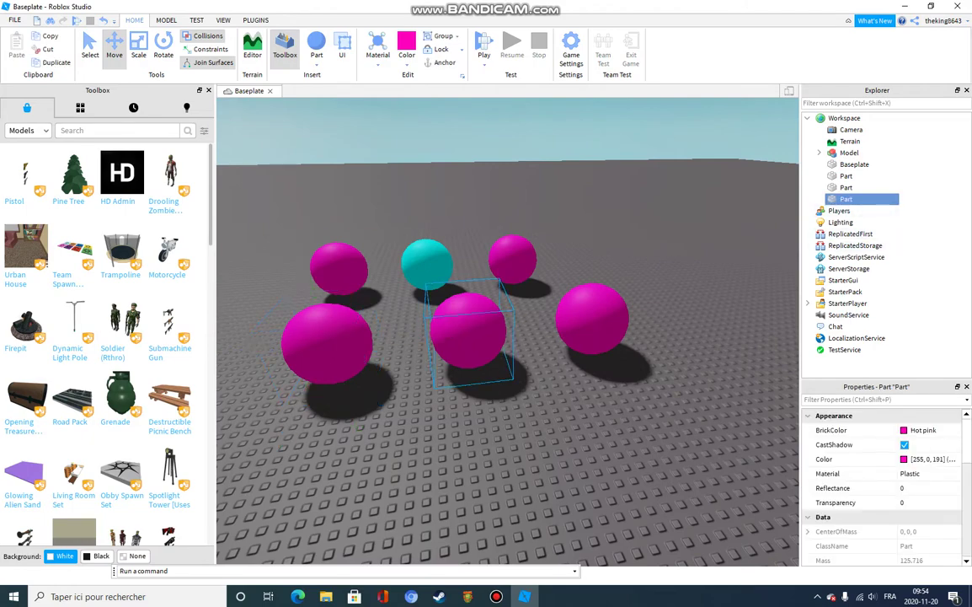
{"action": "left_click", "coordinate": [851, 187]}
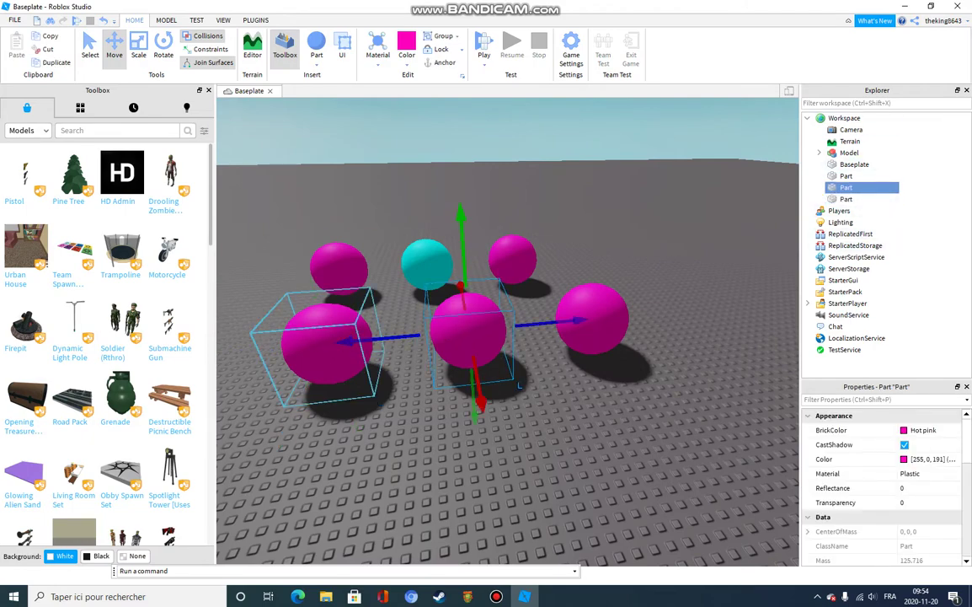
{"action": "left_click", "coordinate": [850, 198]}
{"action": "left_click_drag", "start_coordinate": [847, 199], "coordinate": [847, 187]}
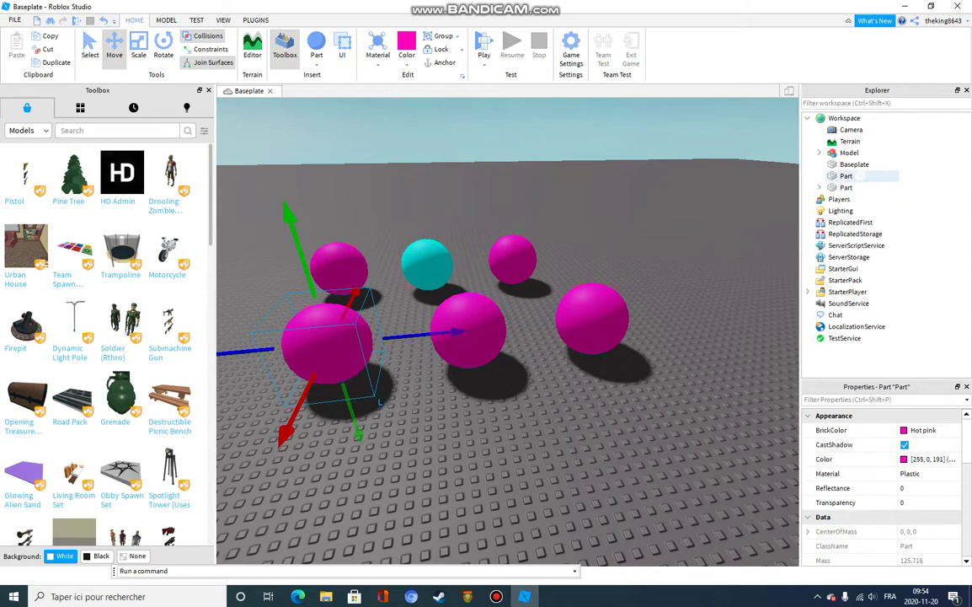
{"action": "left_click_drag", "start_coordinate": [846, 177], "coordinate": [843, 188]}
{"action": "left_click", "coordinate": [848, 176]}
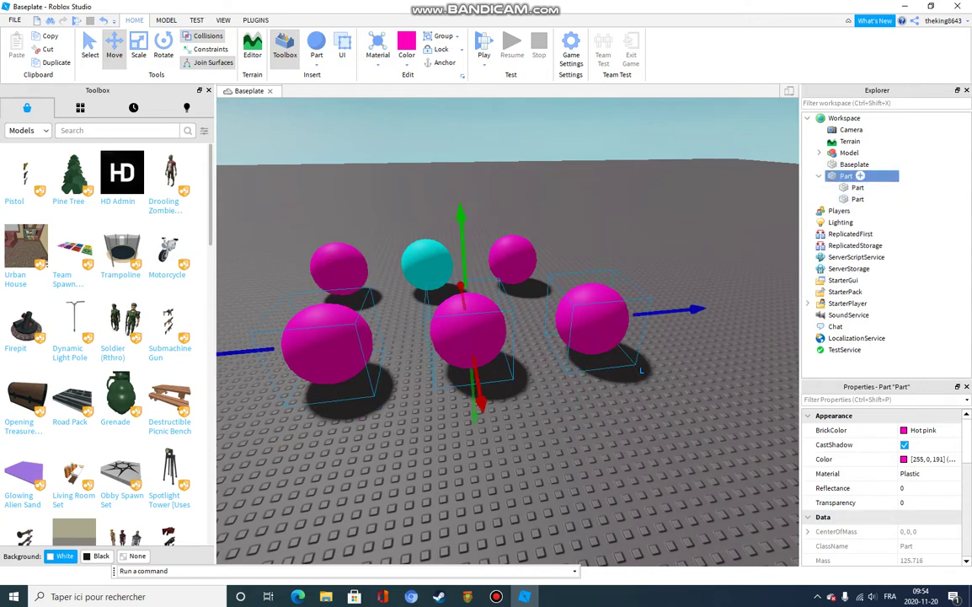
{"action": "left_click", "coordinate": [819, 176]}
Move the three nested spheres together slightly across the baseplate, using the middle sphere, and deselect them
{"action": "left_click", "coordinate": [539, 404]}
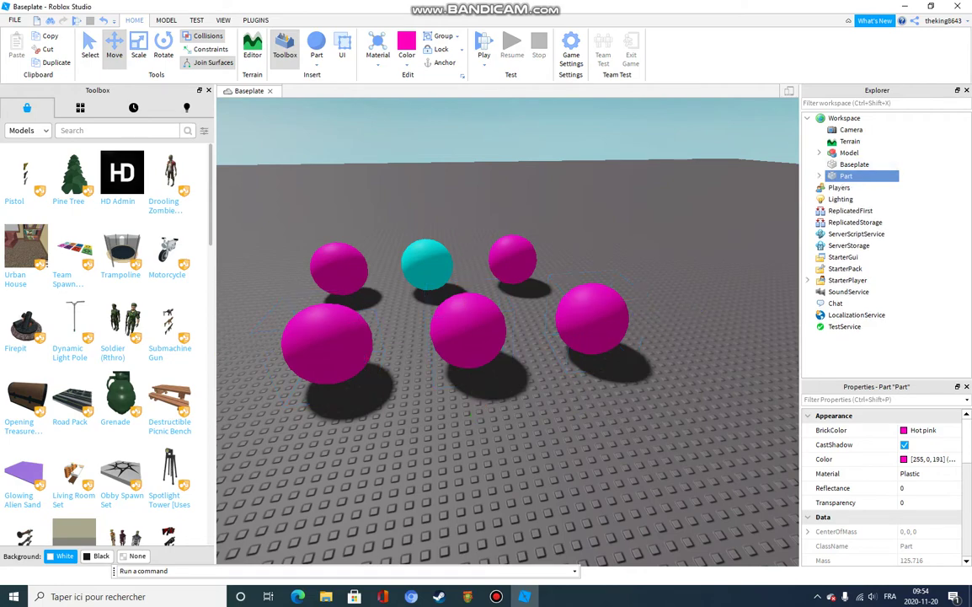
{"action": "left_click_drag", "start_coordinate": [468, 330], "coordinate": [447, 338]}
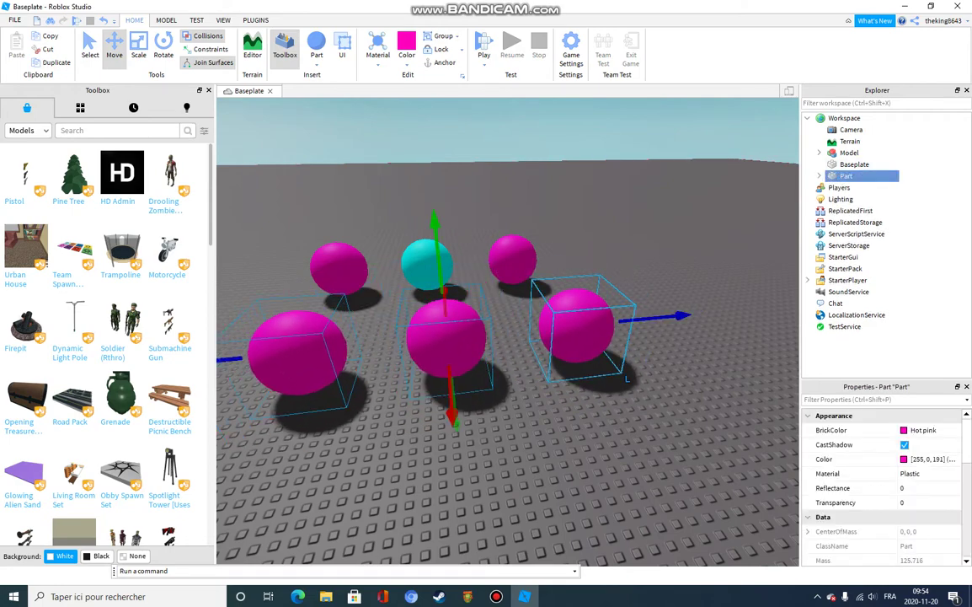
{"action": "left_click", "coordinate": [516, 403]}
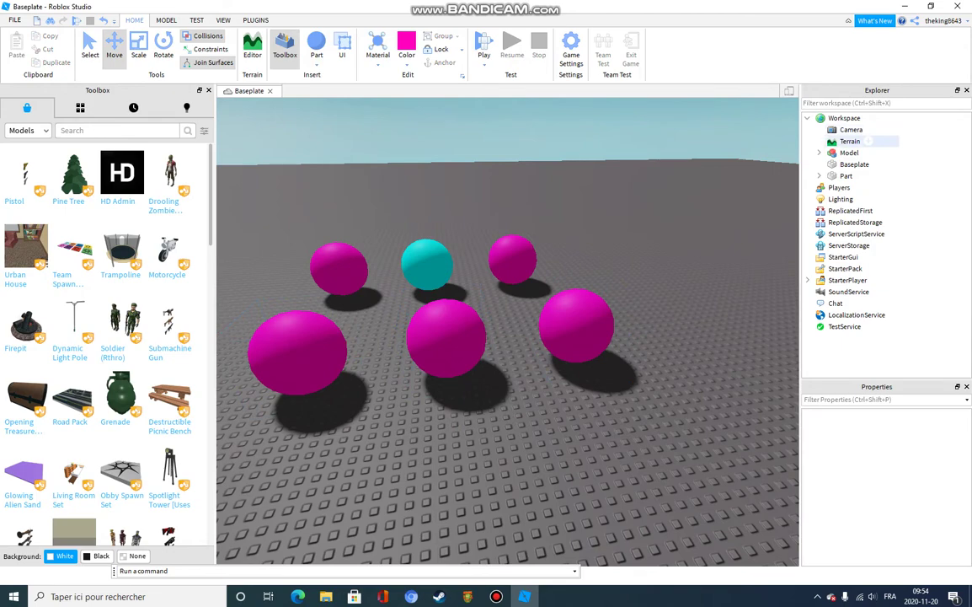
Add a Model to the Workspace and move the Part holding the three new spheres into it
{"action": "left_click", "coordinate": [869, 118]}
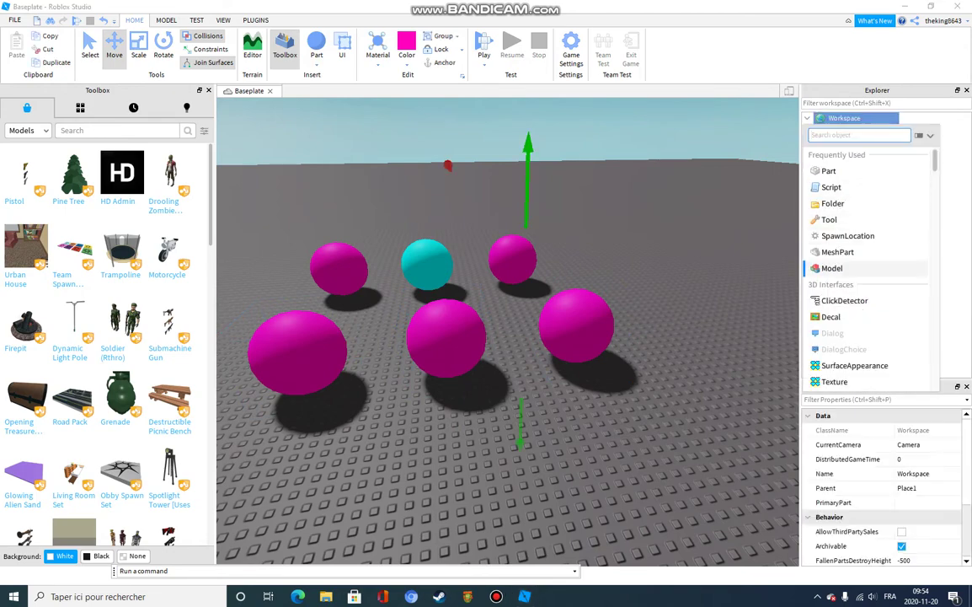
{"action": "left_click", "coordinate": [833, 269]}
{"action": "left_click", "coordinate": [775, 169]}
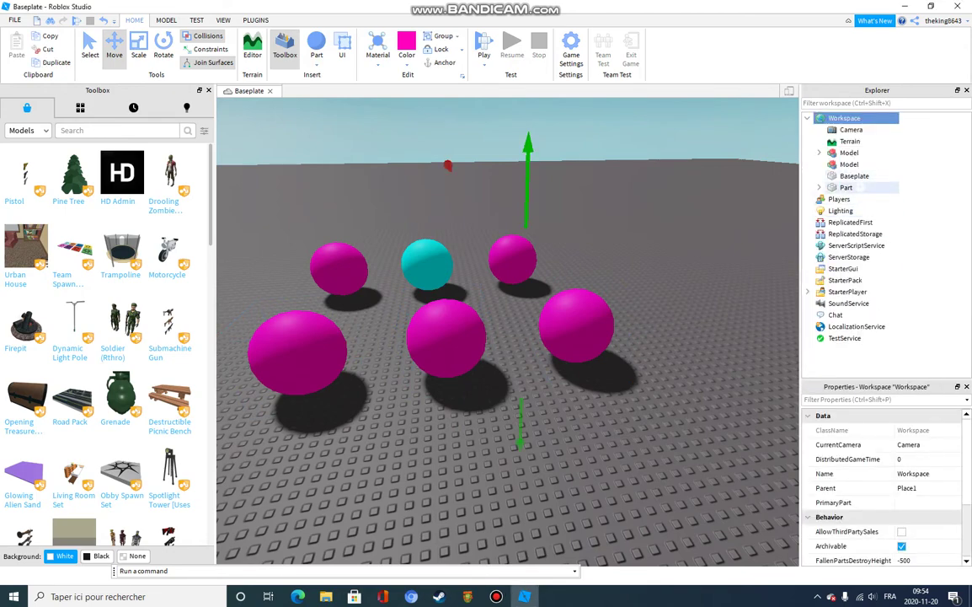
{"action": "left_click_drag", "start_coordinate": [846, 187], "coordinate": [850, 164]}
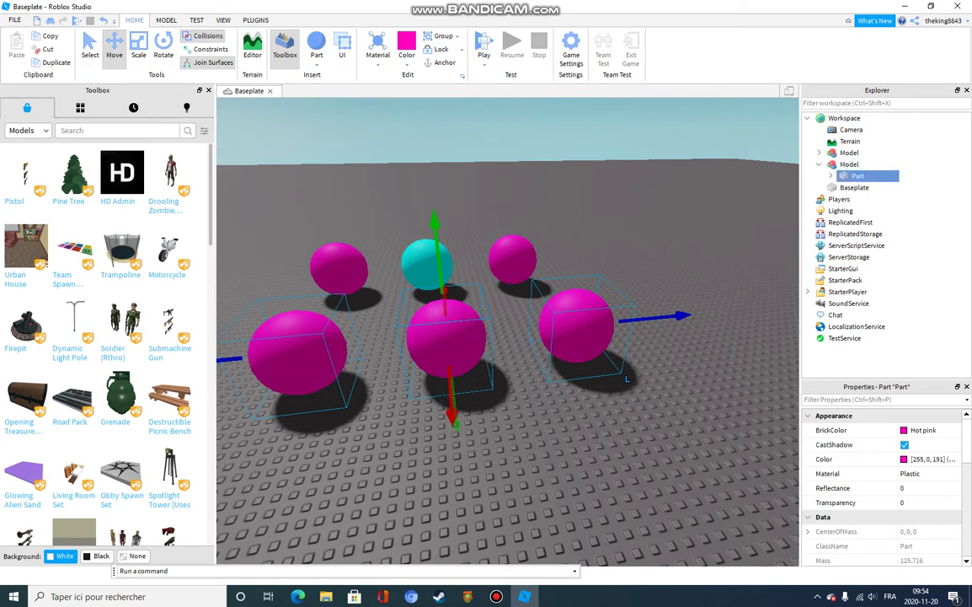
{"action": "left_click", "coordinate": [497, 409]}
Move the new three-sphere Model across the baseplate into line with the first row of spheres
{"action": "left_click_drag", "start_coordinate": [446, 337], "coordinate": [412, 325]}
{"action": "left_click", "coordinate": [489, 396]}
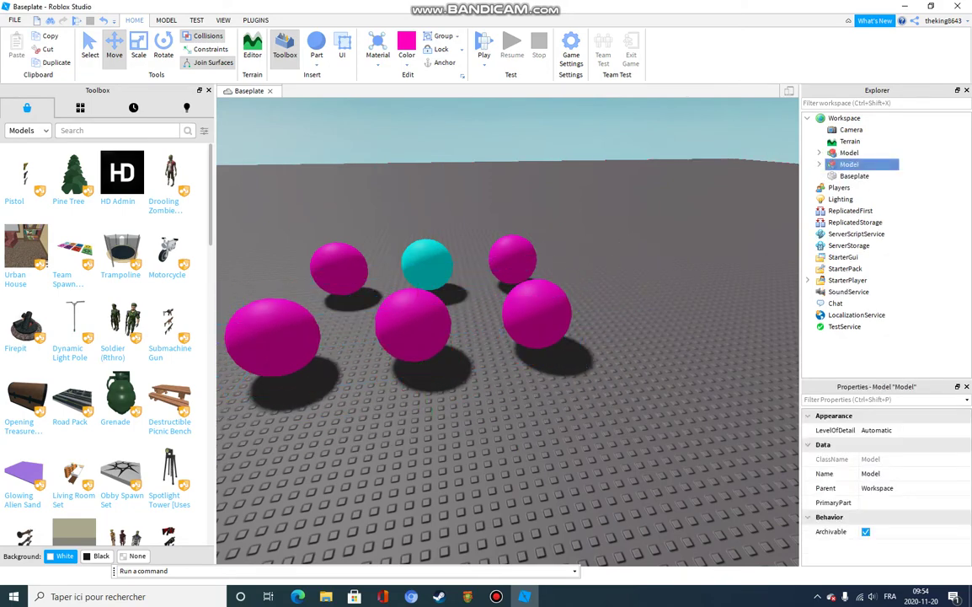
{"action": "right_click_drag", "start_coordinate": [488, 396], "coordinate": [459, 358]}
{"action": "key", "text": "s"}
{"action": "key", "text": "a"}
{"action": "key", "text": "d"}
{"action": "left_click_drag", "start_coordinate": [478, 331], "coordinate": [418, 364]}
{"action": "key", "text": "a"}
{"action": "left_click", "coordinate": [497, 413]}
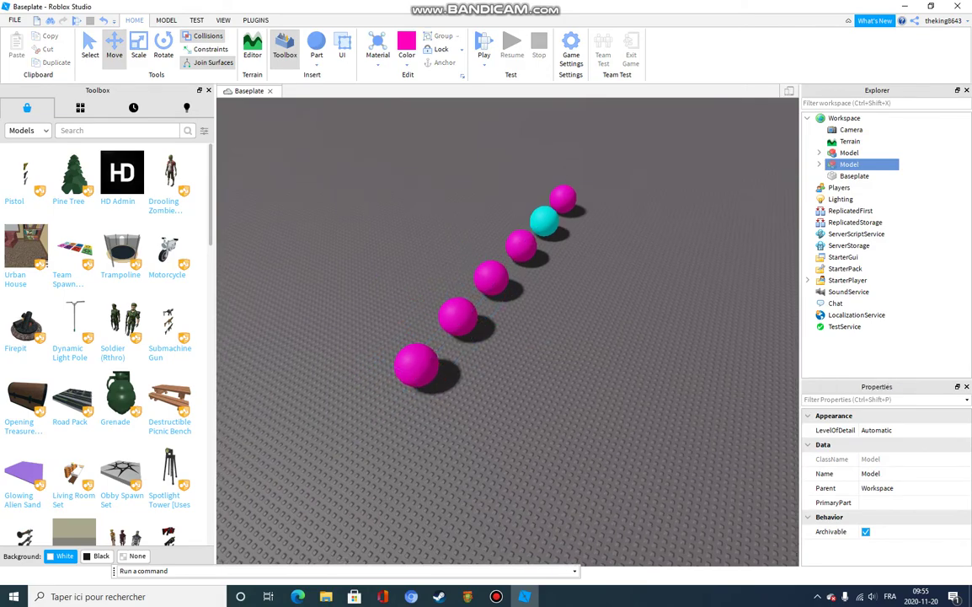
Fine-tune the new Model's position so its spheres continue the first row, and deselect it
{"action": "key", "text": "w"}
{"action": "right_click_drag", "start_coordinate": [497, 413], "coordinate": [645, 337]}
{"action": "key", "text": "s"}
{"action": "mouse_move", "coordinate": [644, 337]}
{"action": "left_mouse_down"}
{"action": "mouse_move", "coordinate": [647, 327]}
{"action": "mouse_move", "coordinate": [630, 327]}
{"action": "left_mouse_up"}
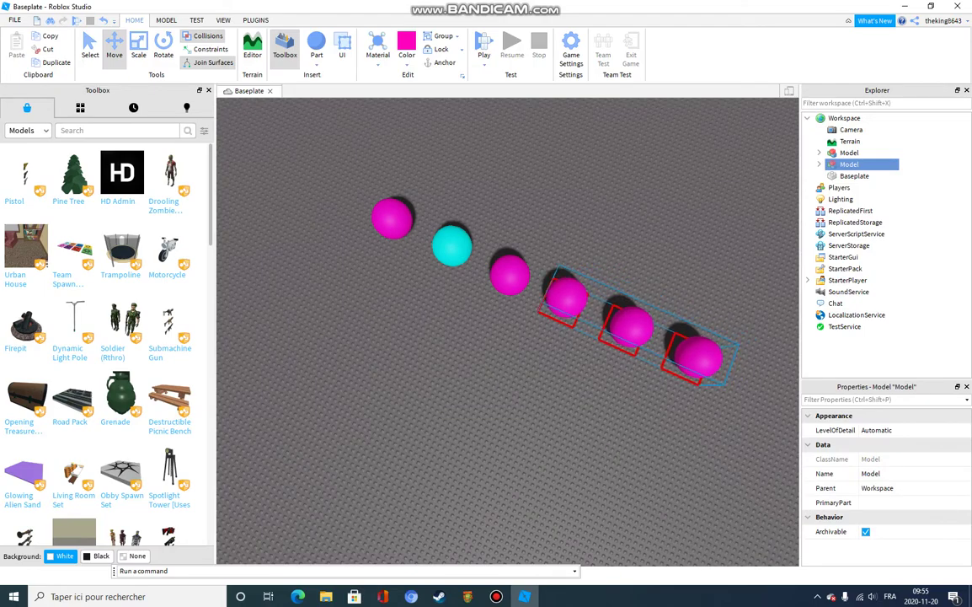
{"action": "left_click", "coordinate": [506, 404]}
{"action": "key", "text": "a"}
{"action": "right_click_drag", "start_coordinate": [506, 404], "coordinate": [750, 328]}
{"action": "key", "text": "a"}
{"action": "key", "text": "s"}
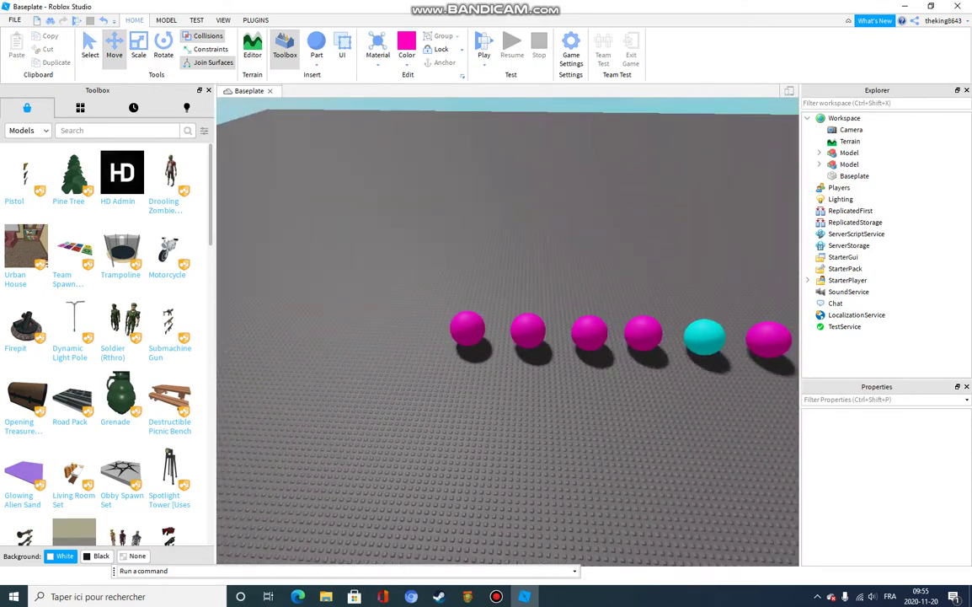
{"action": "key", "text": "a"}
{"action": "key", "text": "a"}
{"action": "right_click_drag", "start_coordinate": [505, 337], "coordinate": [507, 384]}
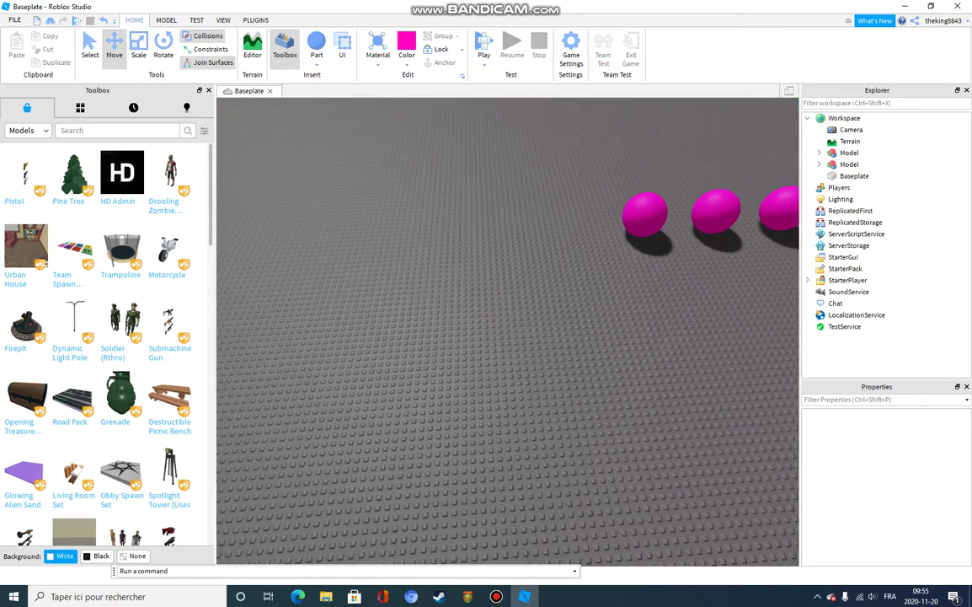
{"action": "left_click", "coordinate": [496, 597]}
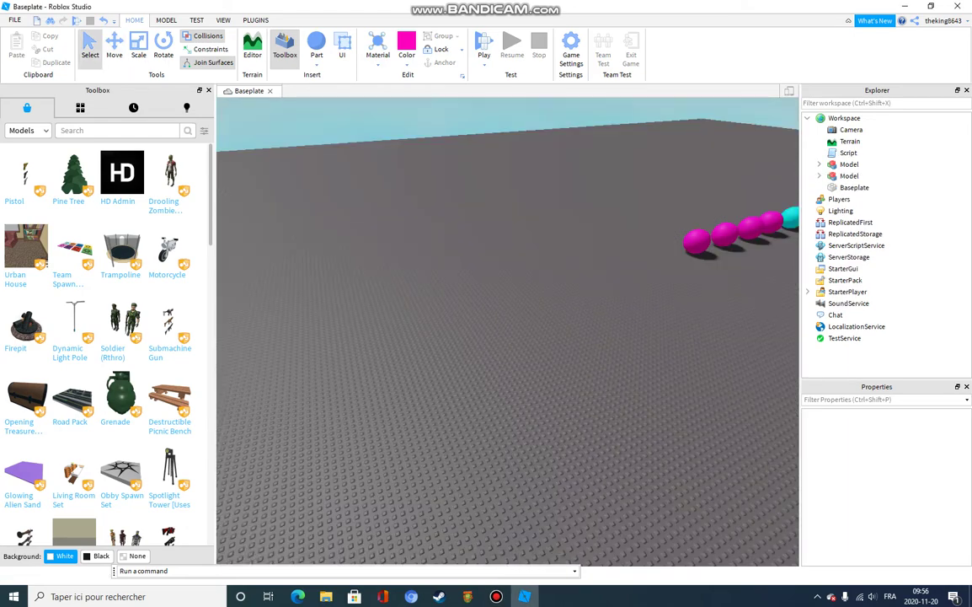
{"action": "key", "text": "w"}
{"action": "mouse_move", "coordinate": [506, 337]}
{"action": "right_mouse_down"}
{"action": "mouse_move", "coordinate": [594, 305]}
{"action": "mouse_move", "coordinate": [518, 337]}
{"action": "right_mouse_up"}
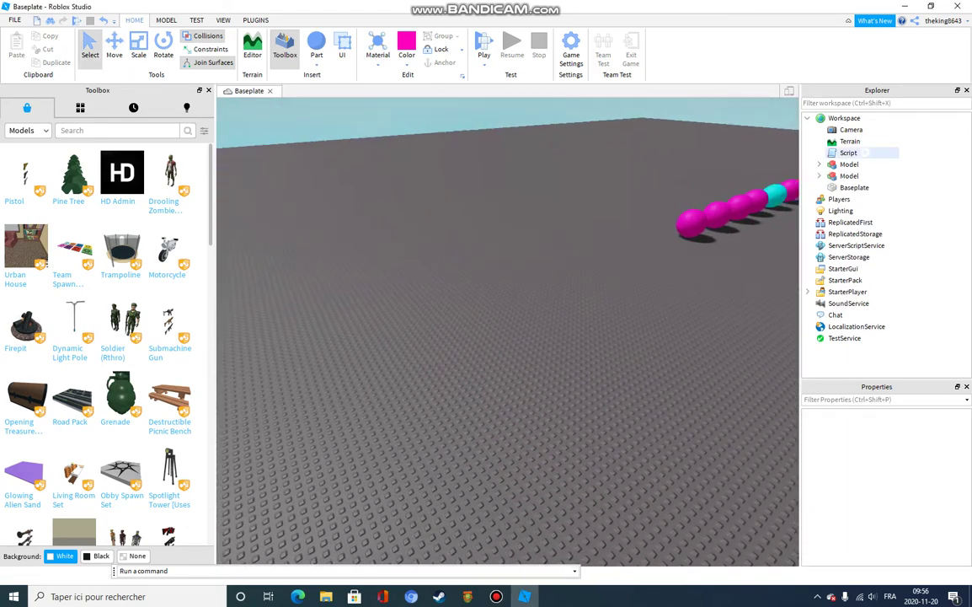
Open the Script in the Workspace to examine its checkpoint code, and close it again
{"action": "double_click", "coordinate": [848, 153]}
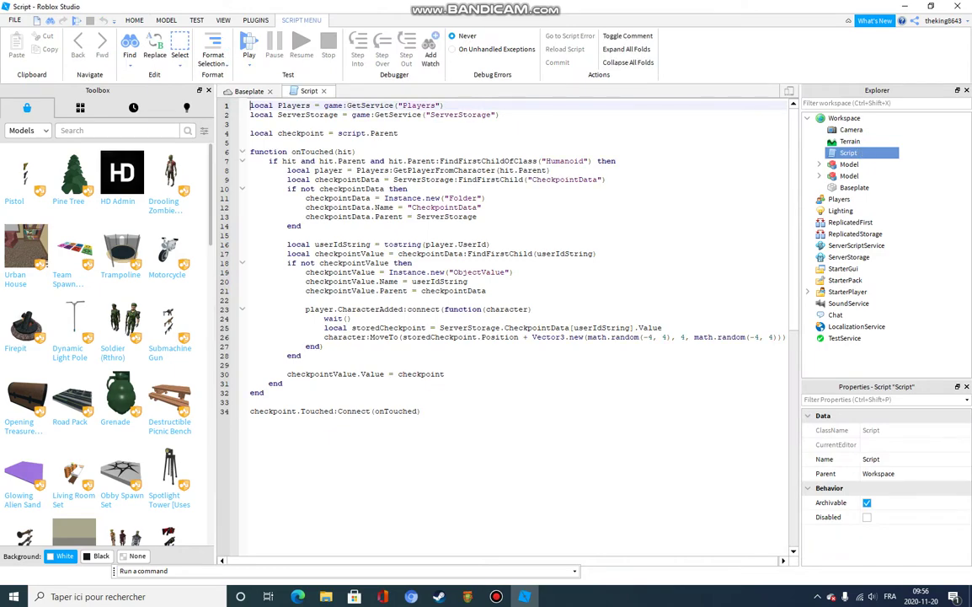
{"action": "left_click", "coordinate": [323, 91]}
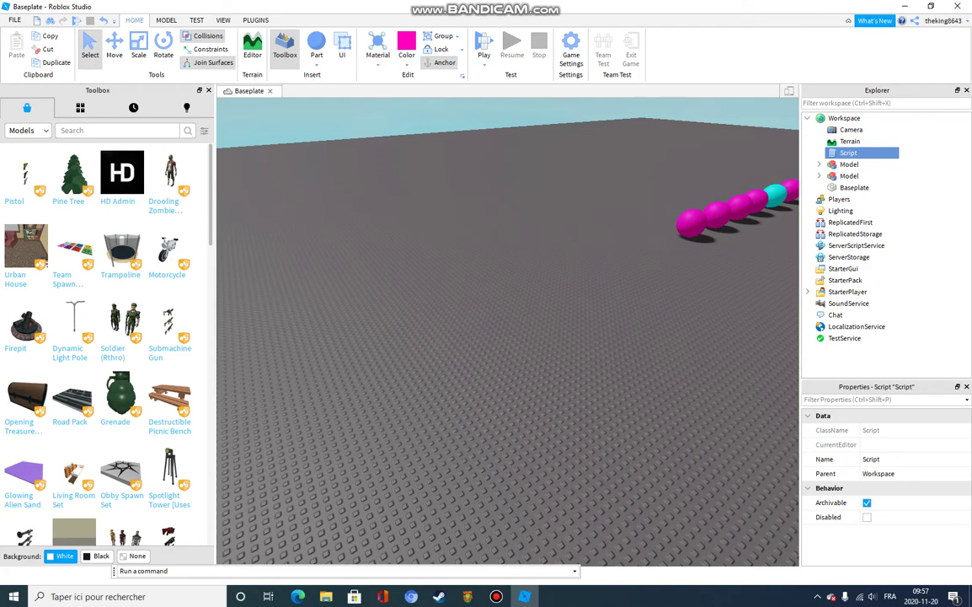
{"action": "mouse_move", "coordinate": [121, 472]}
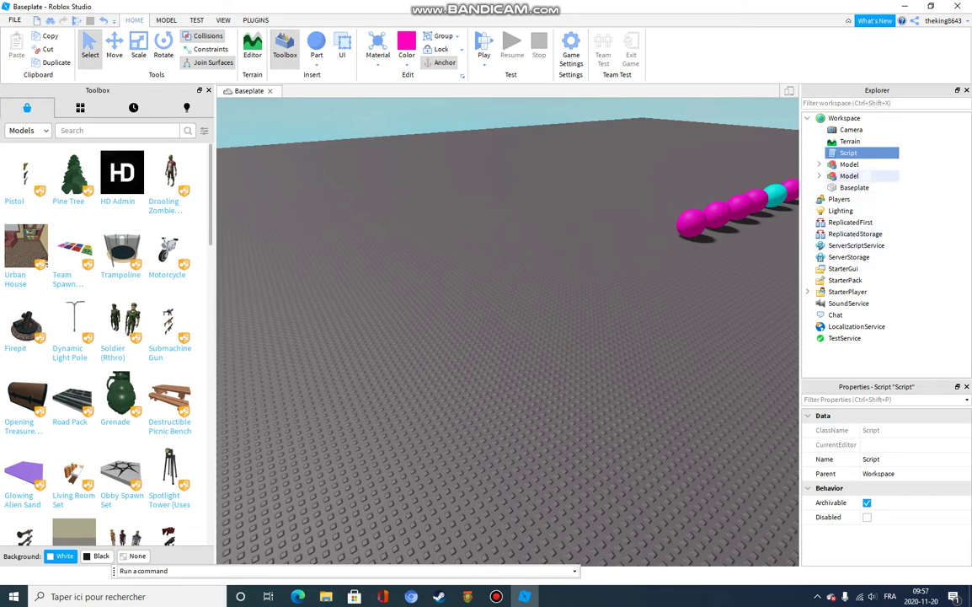
{"action": "double_click", "coordinate": [849, 152]}
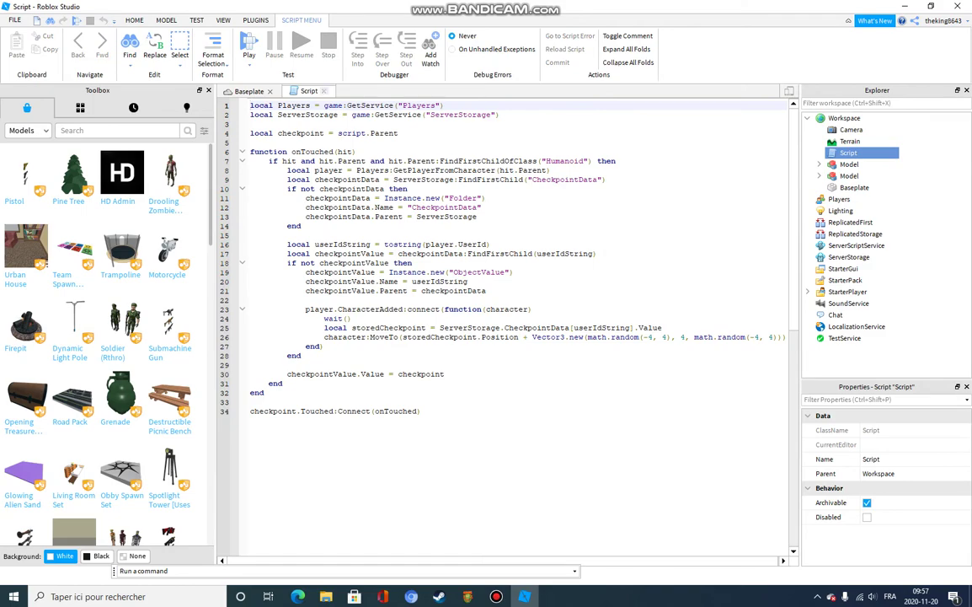
{"action": "left_click", "coordinate": [325, 91]}
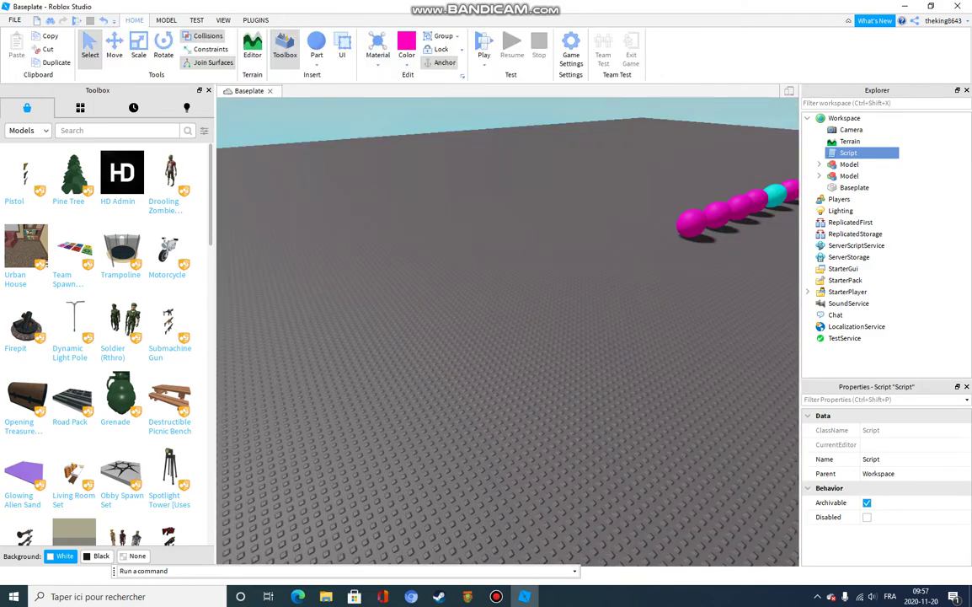
Insert a Block part on the empty baseplate just beyond the pink end of the sphere row
{"action": "right_click_drag", "start_coordinate": [508, 331], "coordinate": [606, 291]}
{"action": "right_click_drag", "start_coordinate": [507, 331], "coordinate": [379, 439]}
{"action": "right_click_drag", "start_coordinate": [421, 413], "coordinate": [422, 421]}
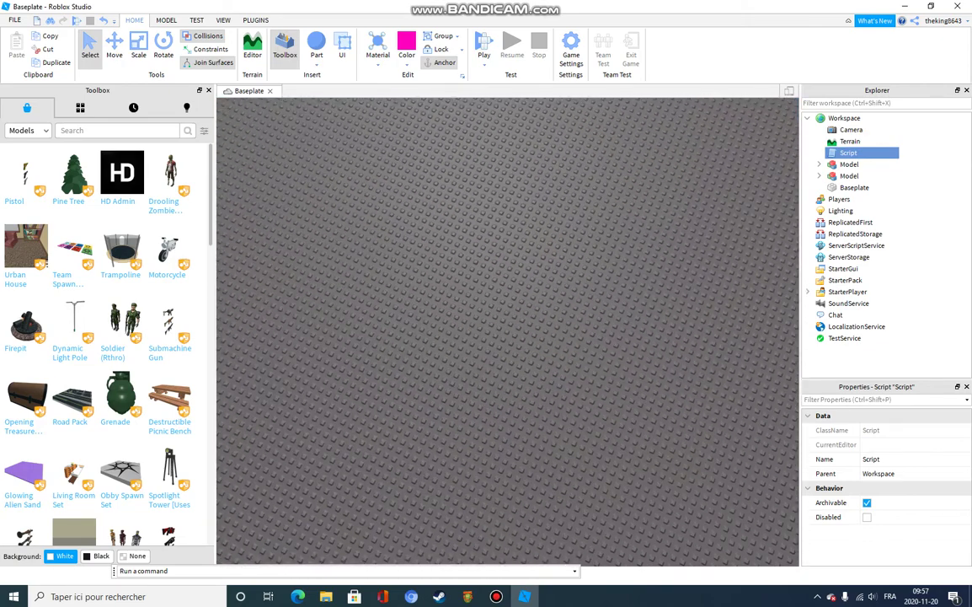
{"action": "left_click", "coordinate": [316, 65]}
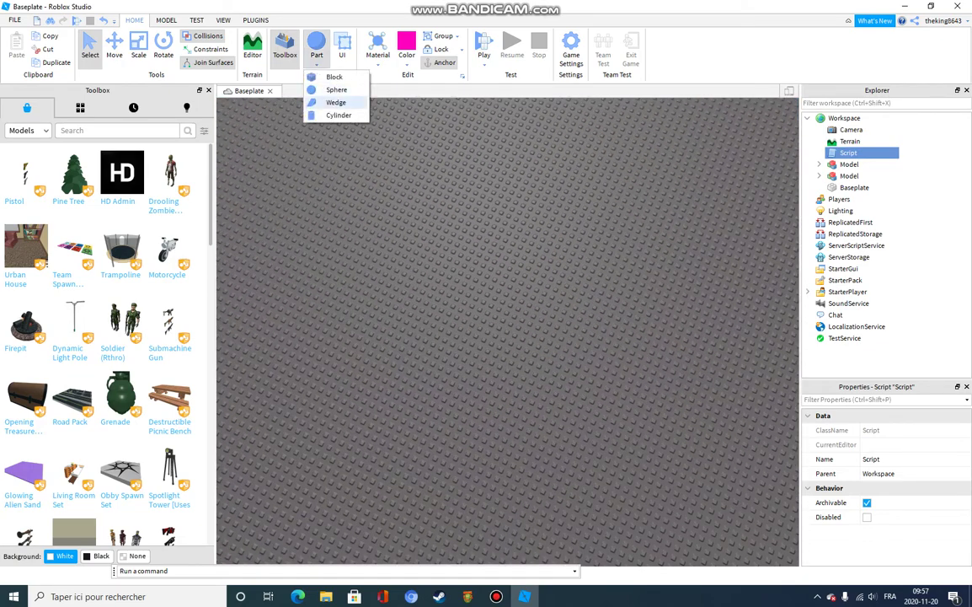
{"action": "left_click", "coordinate": [334, 78]}
{"action": "right_click_drag", "start_coordinate": [438, 320], "coordinate": [526, 253]}
{"action": "right_click_drag", "start_coordinate": [482, 449], "coordinate": [503, 336]}
{"action": "right_click_drag", "start_coordinate": [515, 257], "coordinate": [515, 320]}
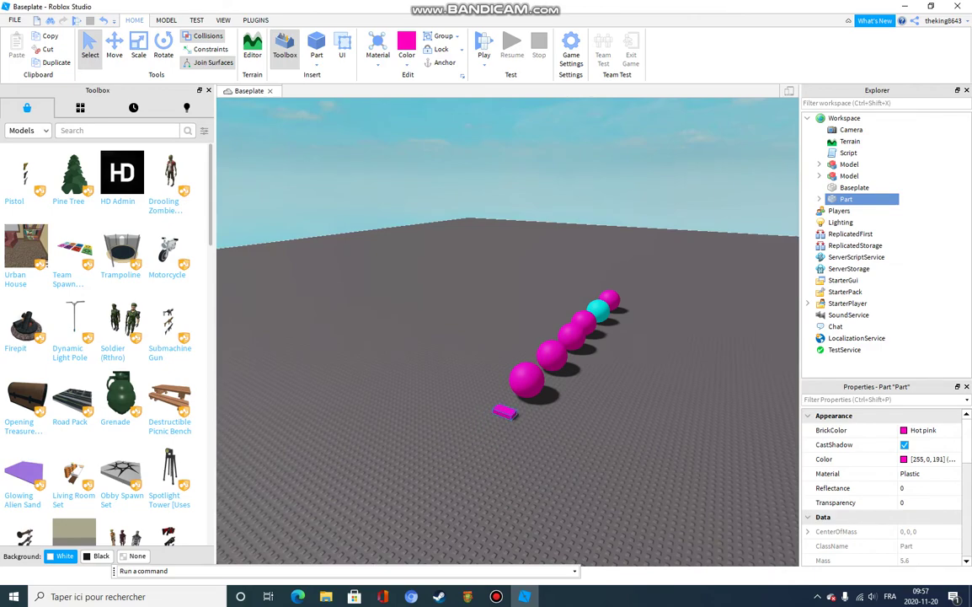
Scale the new pink block outward along its horizontal axes into a thin, roughly square plate
{"action": "key", "text": "a"}
{"action": "left_click", "coordinate": [139, 47]}
{"action": "left_click_drag", "start_coordinate": [571, 424], "coordinate": [604, 435]}
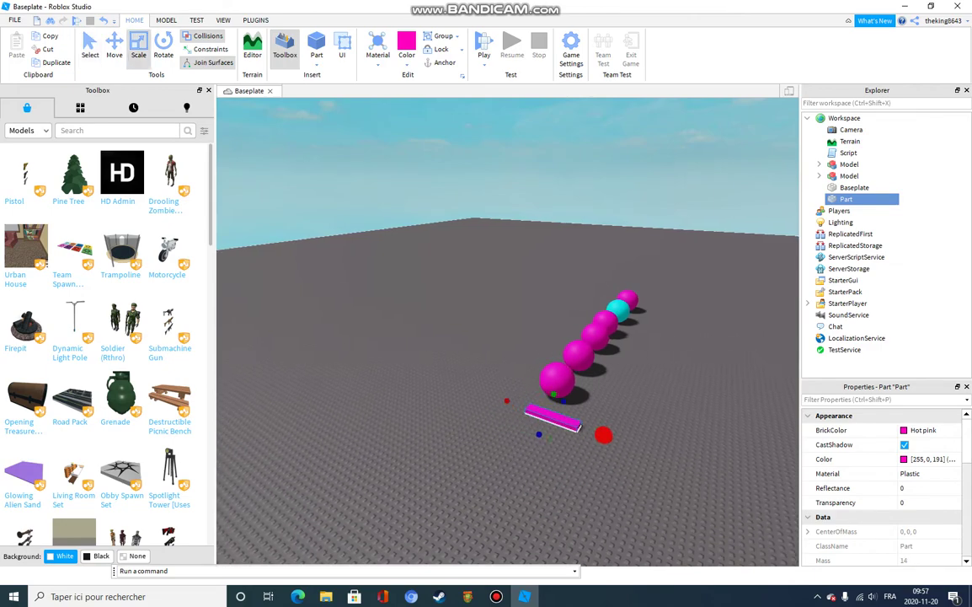
{"action": "left_click_drag", "start_coordinate": [507, 400], "coordinate": [478, 391]}
{"action": "left_click_drag", "start_coordinate": [519, 427], "coordinate": [539, 506]}
{"action": "left_click_drag", "start_coordinate": [547, 396], "coordinate": [544, 399]}
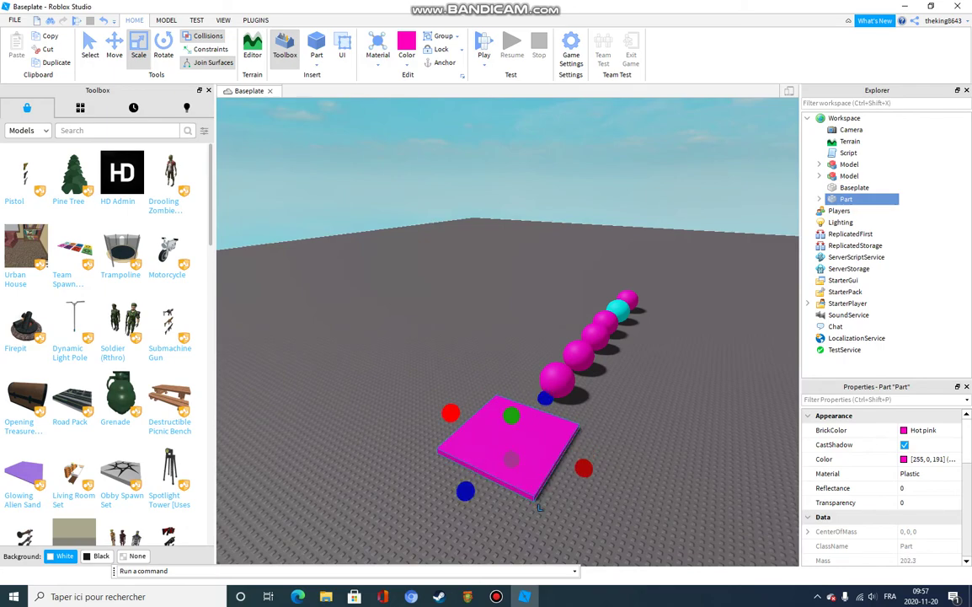
{"action": "left_click_drag", "start_coordinate": [451, 414], "coordinate": [460, 417]}
{"action": "left_click_drag", "start_coordinate": [584, 469], "coordinate": [579, 465]}
{"action": "left_click_drag", "start_coordinate": [469, 493], "coordinate": [477, 484]}
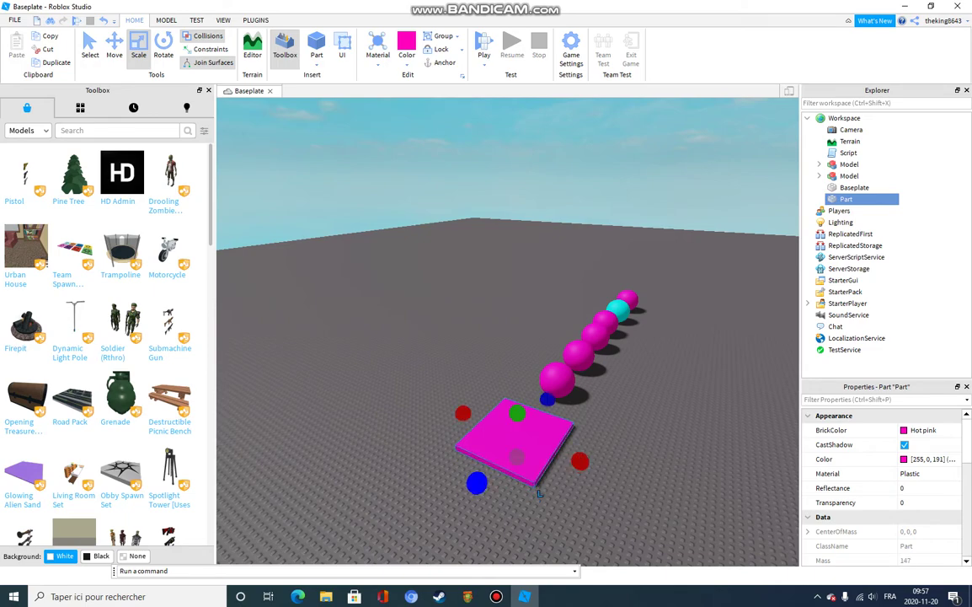
{"action": "left_click", "coordinate": [438, 506]}
Insert a second block near the pink plate and colour it Pastel blue-green
{"action": "right_click_drag", "start_coordinate": [438, 505], "coordinate": [603, 566]}
{"action": "key", "text": "a"}
{"action": "left_click", "coordinate": [316, 44]}
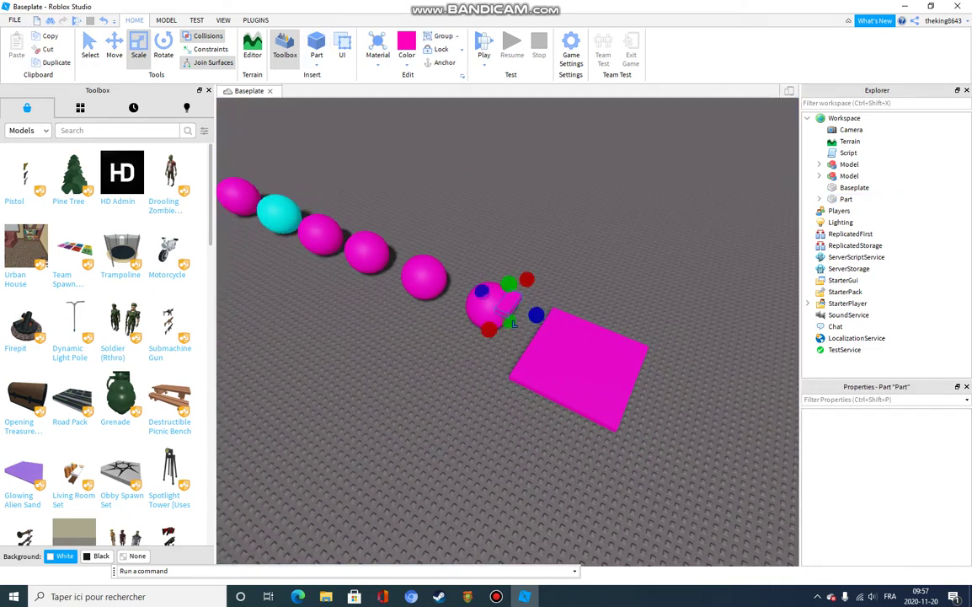
{"action": "left_click", "coordinate": [407, 47]}
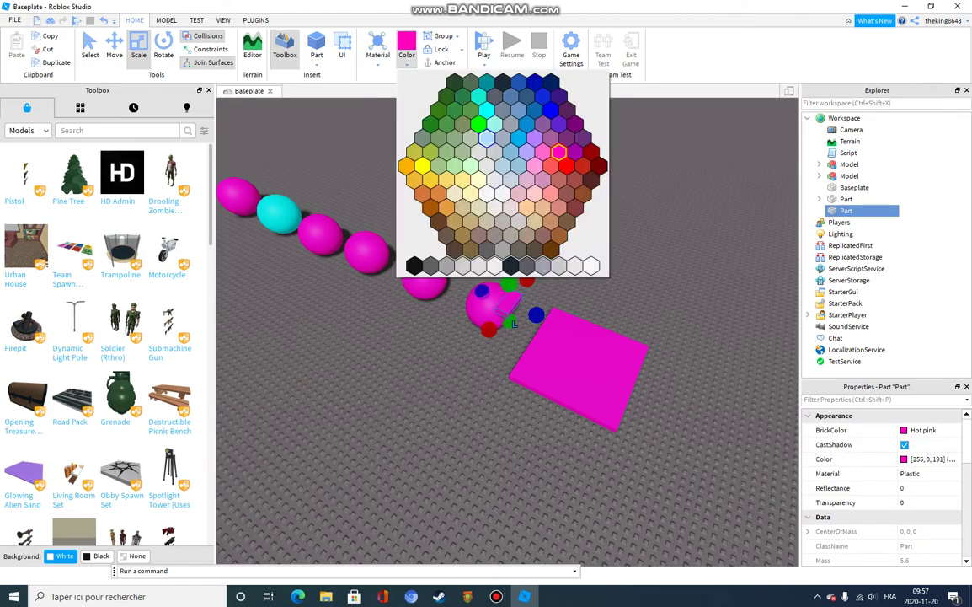
{"action": "left_click", "coordinate": [495, 125]}
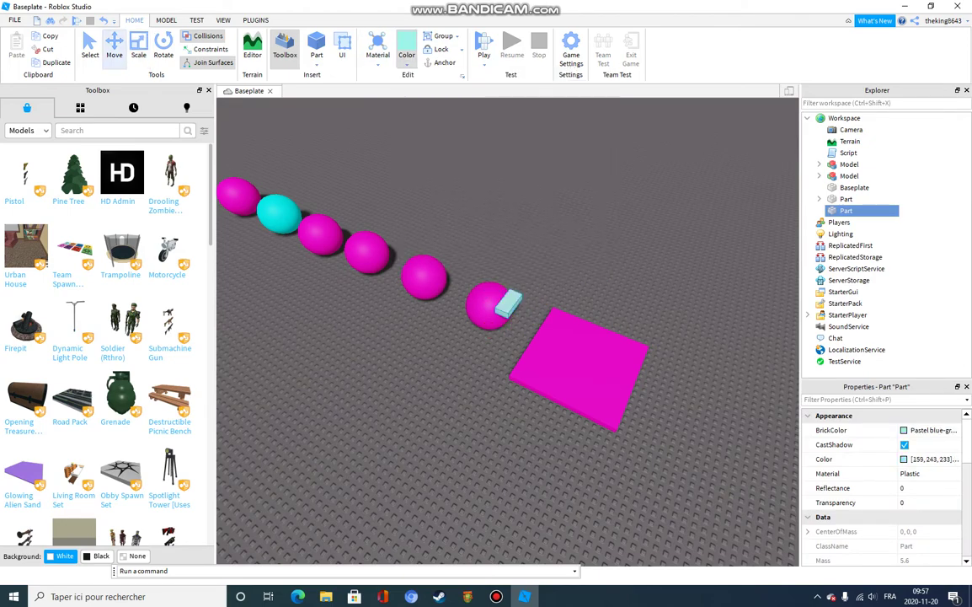
Place the pastel block on top of the pink plate and lengthen it in both directions along one axis
{"action": "left_click", "coordinate": [90, 46]}
{"action": "left_click_drag", "start_coordinate": [508, 304], "coordinate": [629, 381]}
{"action": "key", "text": "ctrl+3"}
{"action": "left_click_drag", "start_coordinate": [566, 390], "coordinate": [561, 400]}
{"action": "left_click_drag", "start_coordinate": [595, 331], "coordinate": [603, 317]}
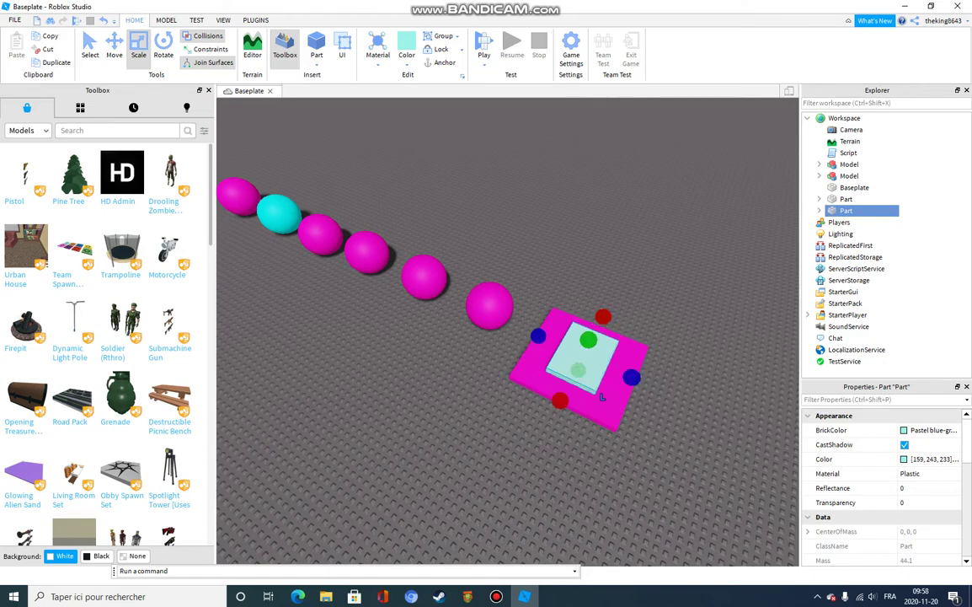
{"action": "left_click", "coordinate": [674, 274]}
Parent the checkpoint Script to one of the plate Parts and widen the pastel block on its two other sides
{"action": "key", "text": "d"}
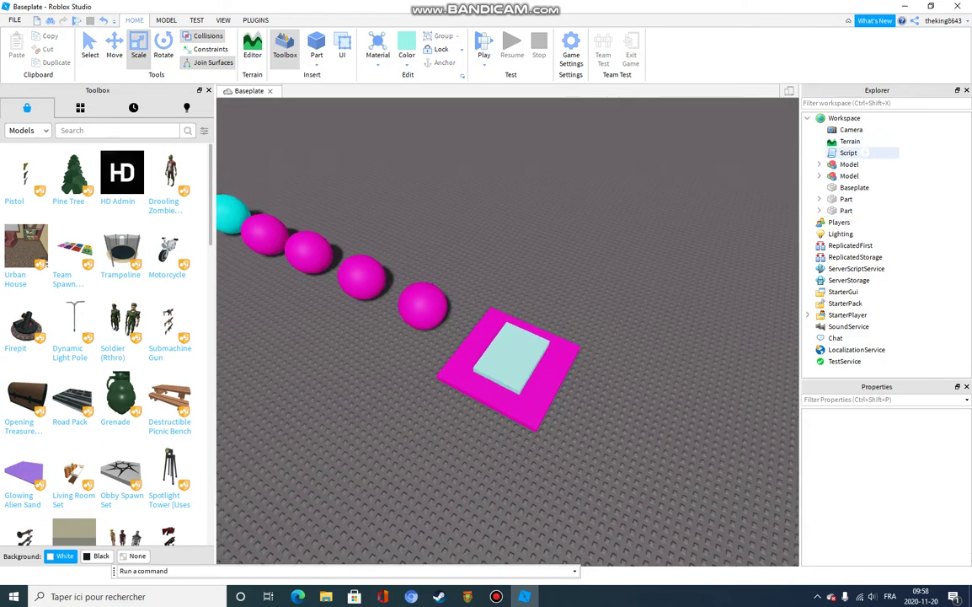
{"action": "left_click_drag", "start_coordinate": [851, 153], "coordinate": [792, 190]}
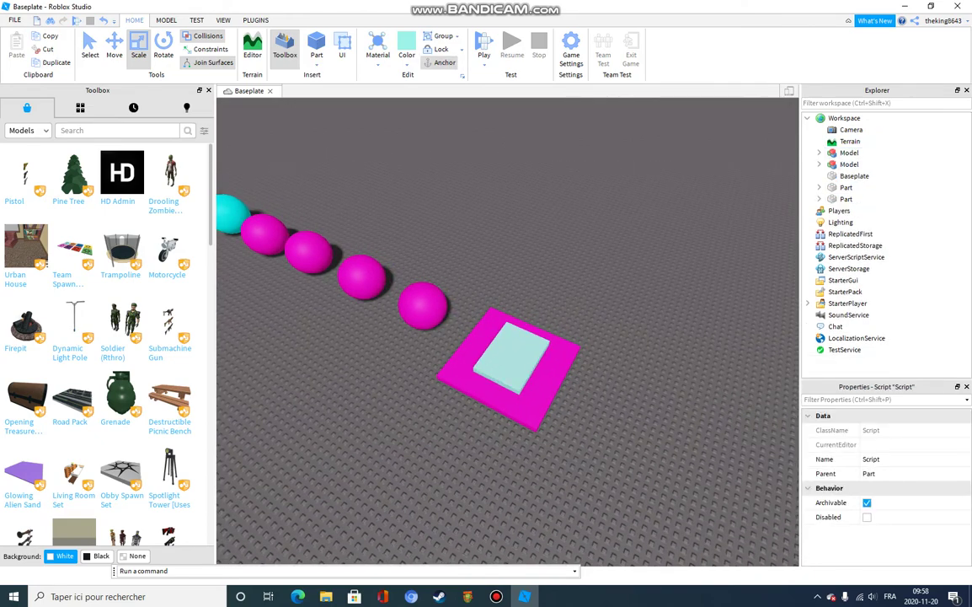
{"action": "left_click", "coordinate": [523, 392]}
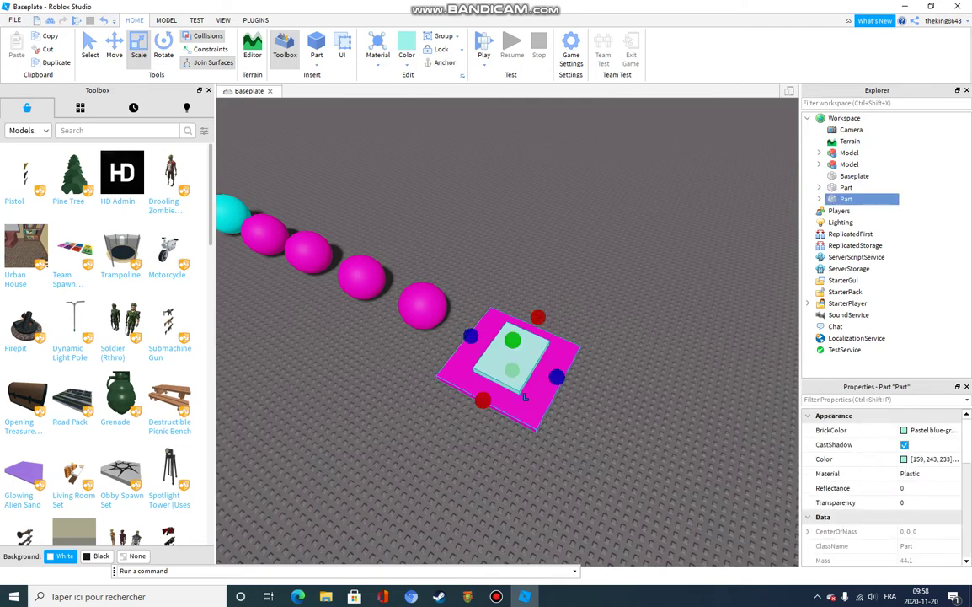
{"action": "left_click_drag", "start_coordinate": [471, 337], "coordinate": [464, 333]}
{"action": "left_click_drag", "start_coordinate": [557, 377], "coordinate": [565, 381]}
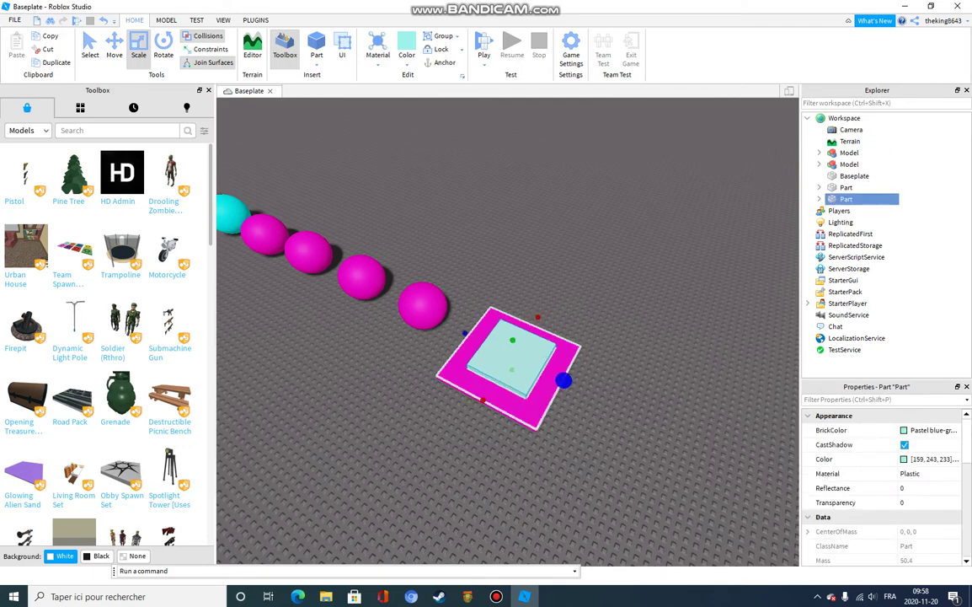
{"action": "left_click", "coordinate": [613, 389]}
Search the Toolbox models for "spaw" with the view at the opposite end of the sphere row
{"action": "right_click_drag", "start_coordinate": [613, 389], "coordinate": [371, 350]}
{"action": "key", "text": "w"}
{"action": "key", "text": "d"}
{"action": "key", "text": "s"}
{"action": "key", "text": "w"}
{"action": "key", "text": "d"}
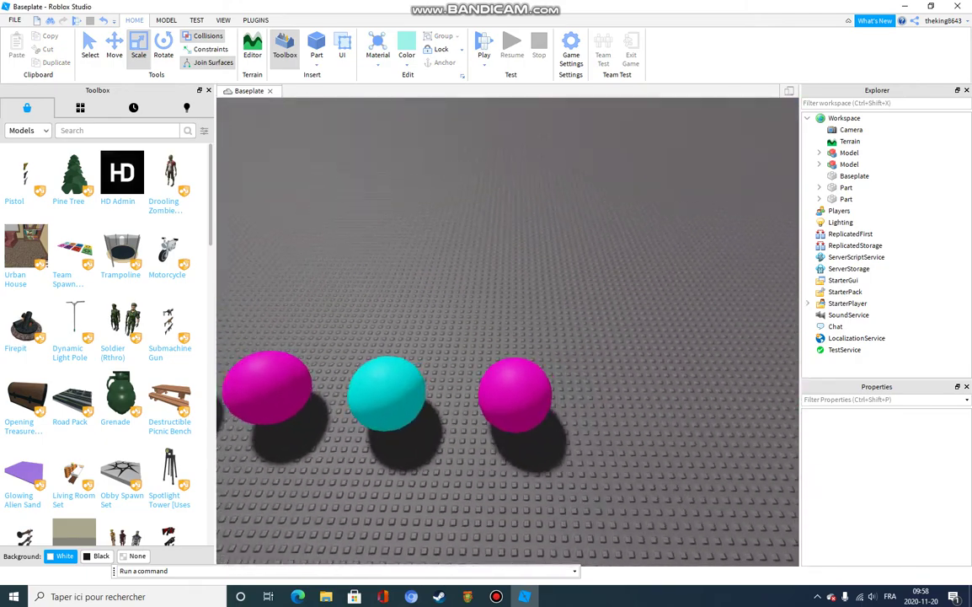
{"action": "left_click", "coordinate": [118, 131]}
{"action": "mouse_move", "coordinate": [122, 325]}
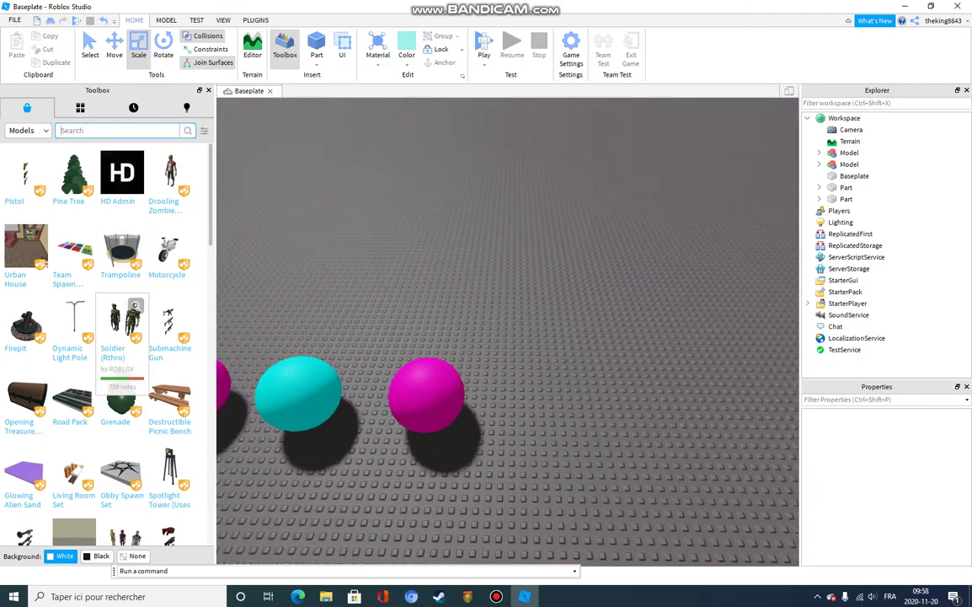
{"action": "type", "text": "spaw"}
{"action": "key", "text": "Return"}
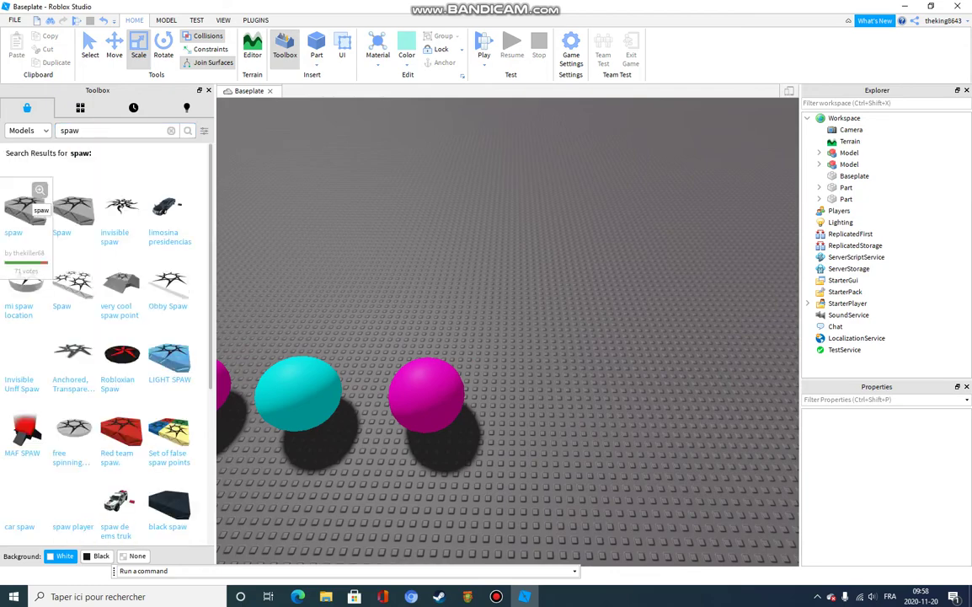
Insert the grey "spaw" spawn location on the baseplate beside the last pink sphere and deselect it
{"action": "left_click", "coordinate": [26, 210]}
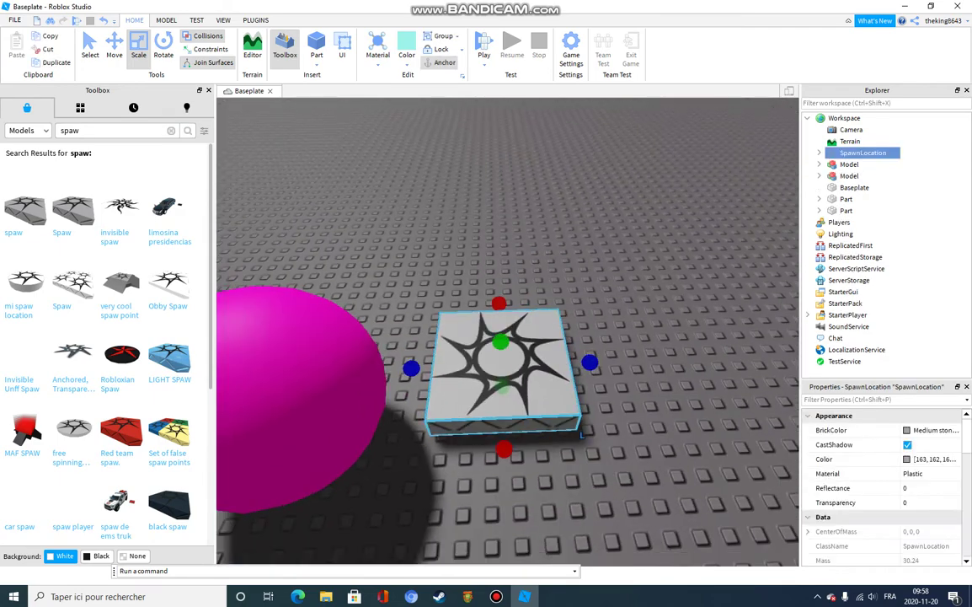
{"action": "key", "text": "s"}
{"action": "right_click_drag", "start_coordinate": [507, 330], "coordinate": [590, 316]}
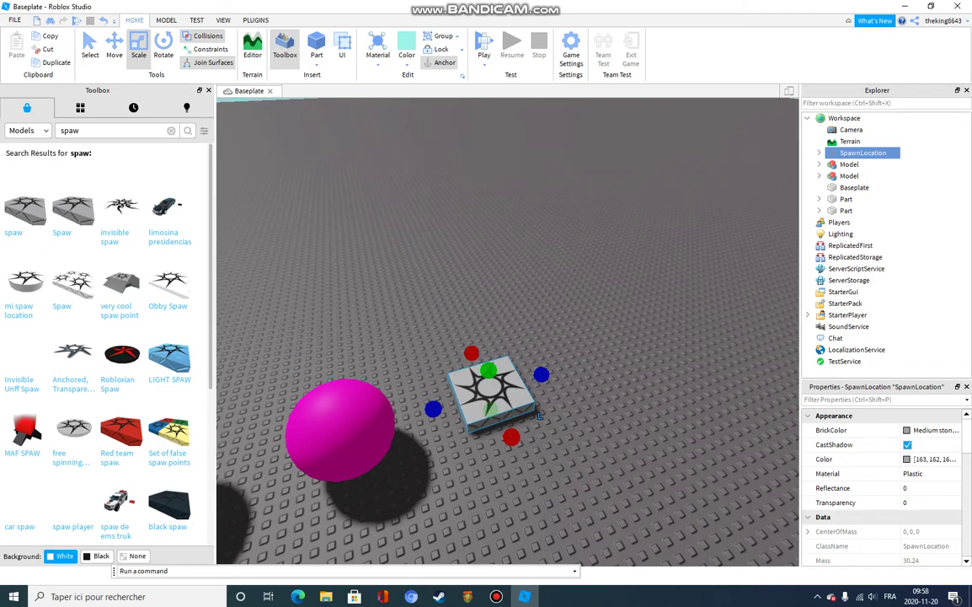
{"action": "key", "text": "s"}
{"action": "right_click_drag", "start_coordinate": [507, 330], "coordinate": [463, 328]}
{"action": "left_click", "coordinate": [507, 379]}
{"action": "key", "text": "s"}
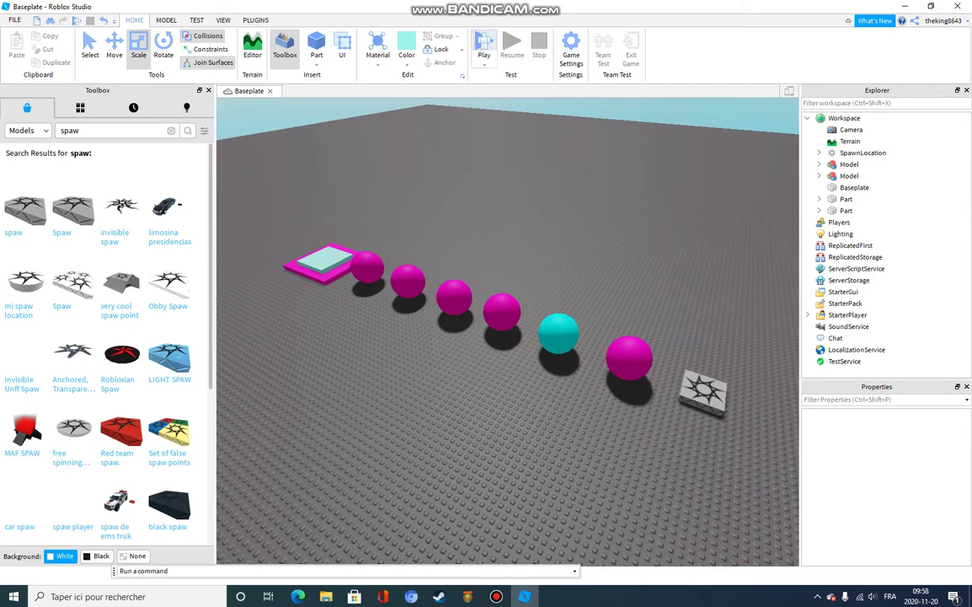
Start a playtest and jump the character across the row of spheres from the spawn location onto the checkpoint plate
{"action": "key", "text": "F5"}
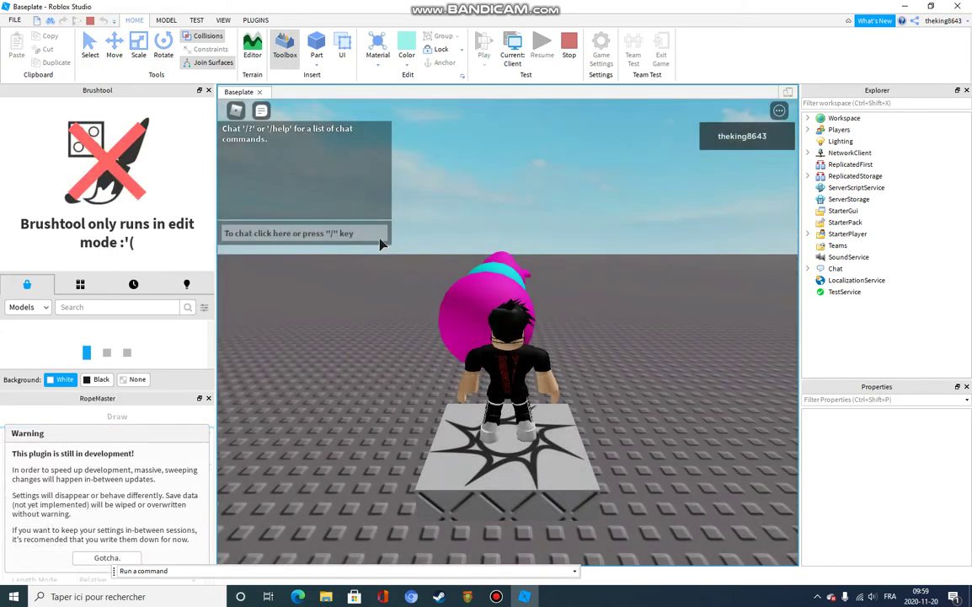
{"action": "right_click_drag", "start_coordinate": [509, 272], "coordinate": [509, 275]}
{"action": "right_click_drag", "start_coordinate": [493, 135], "coordinate": [527, 143]}
{"action": "right_click_drag", "start_coordinate": [503, 190], "coordinate": [501, 195]}
{"action": "key", "text": "w"}
{"action": "key", "text": "space"}
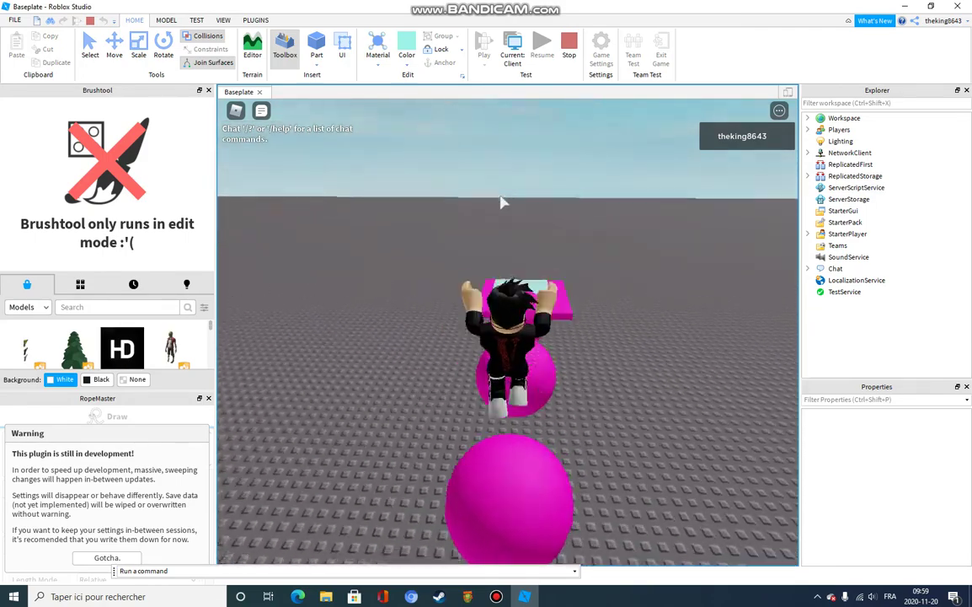
{"action": "key", "text": "w"}
{"action": "key", "text": "space"}
{"action": "key", "text": "space"}
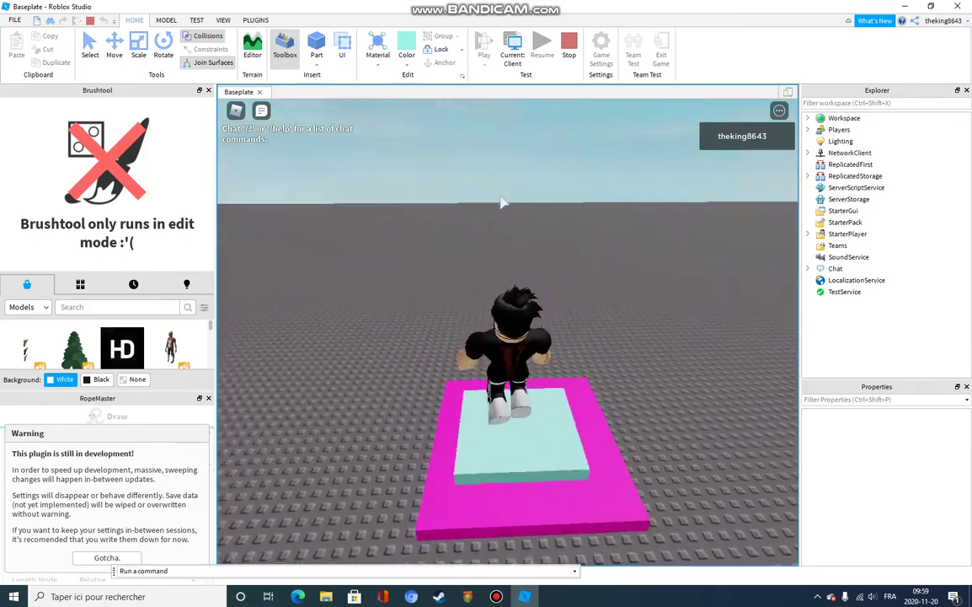
{"action": "key", "text": "s"}
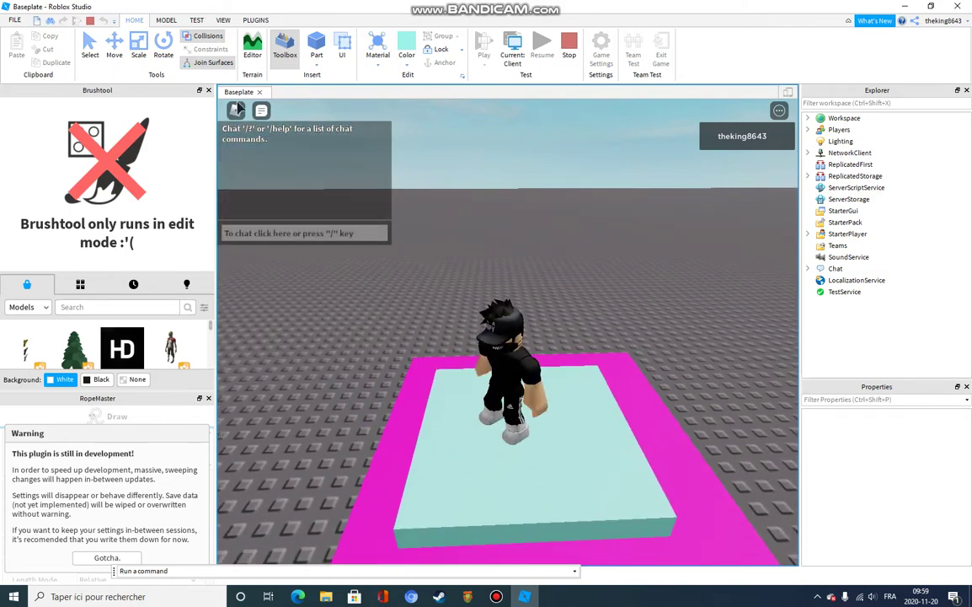
Reset the character while it stands on the checkpoint plate and inspect where it respawns
{"action": "left_click", "coordinate": [239, 110]}
{"action": "left_click", "coordinate": [381, 533]}
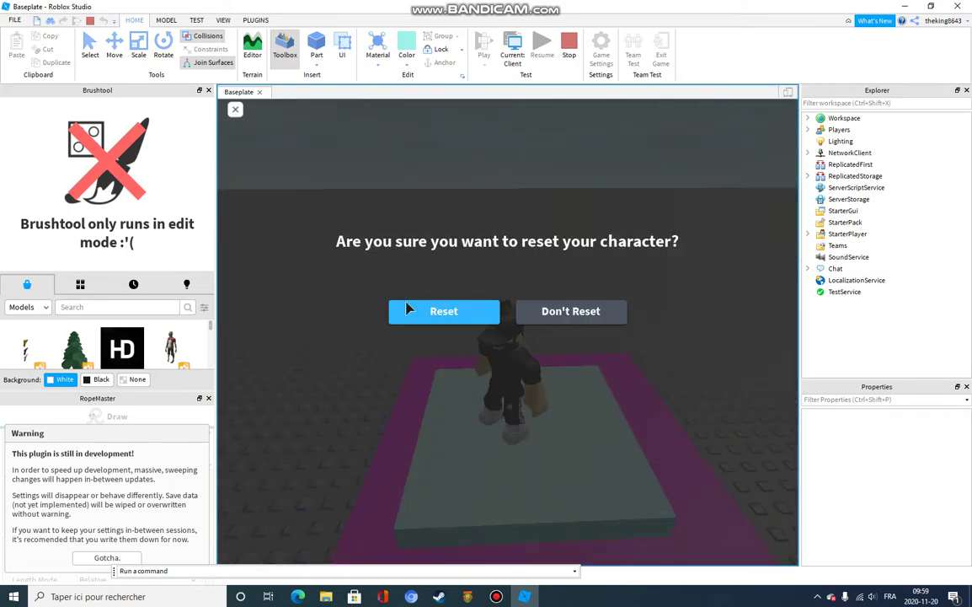
{"action": "left_click", "coordinate": [422, 318]}
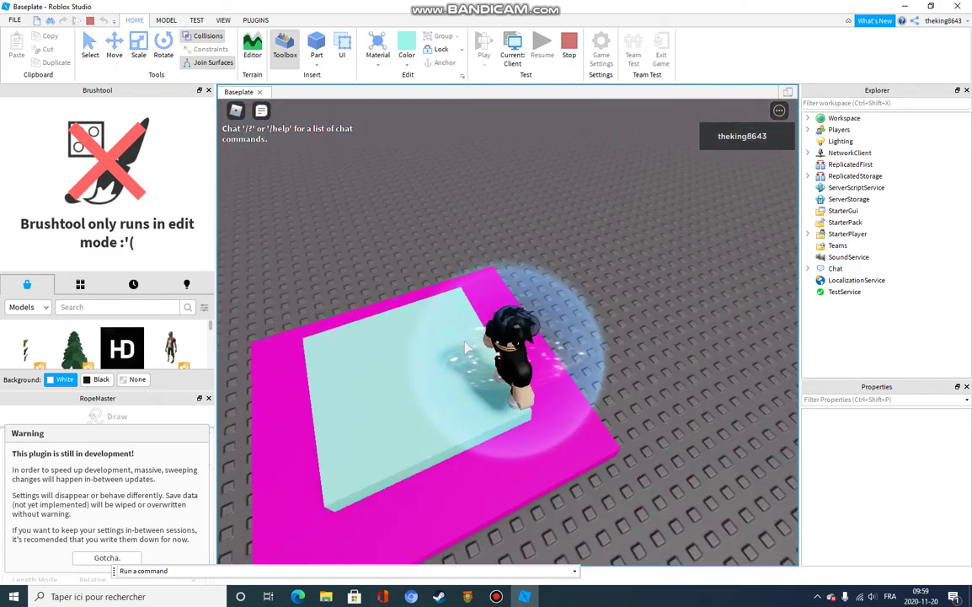
{"action": "right_click_drag", "start_coordinate": [553, 325], "coordinate": [554, 325]}
{"action": "right_click_drag", "start_coordinate": [601, 284], "coordinate": [601, 284]}
{"action": "scroll", "coordinate": [601, 285], "scroll_direction": "up", "scroll_amount": 2}
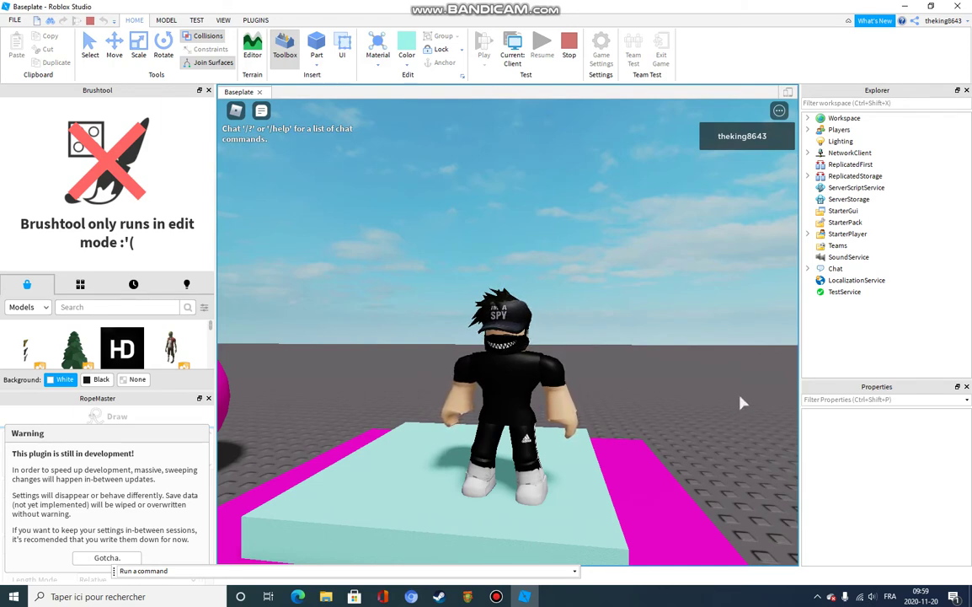
Walk the character off the checkpoint plate and across the baseplate towards the displaced spheres
{"action": "right_click_drag", "start_coordinate": [696, 323], "coordinate": [581, 261]}
{"action": "key", "text": "w"}
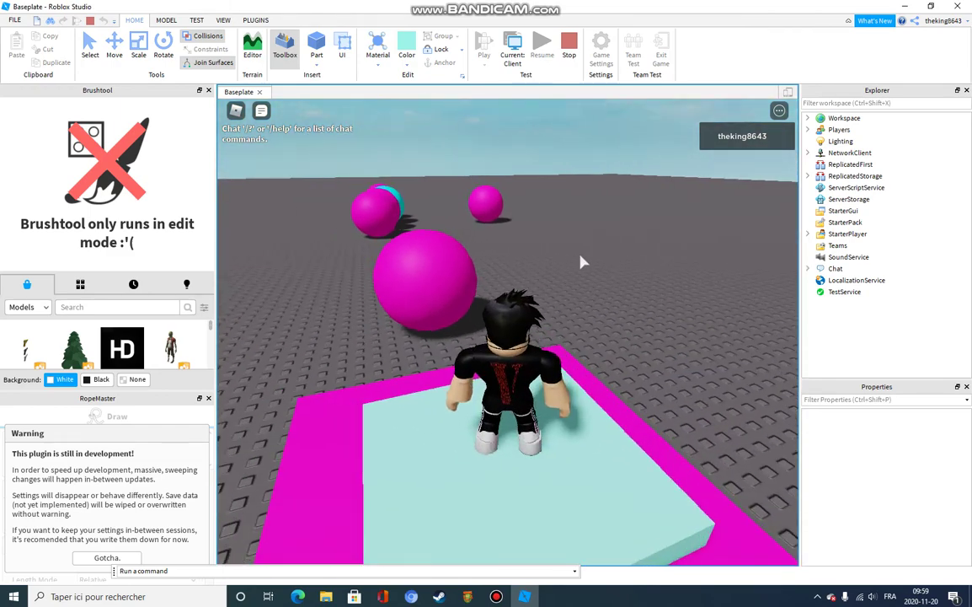
{"action": "key", "text": "w"}
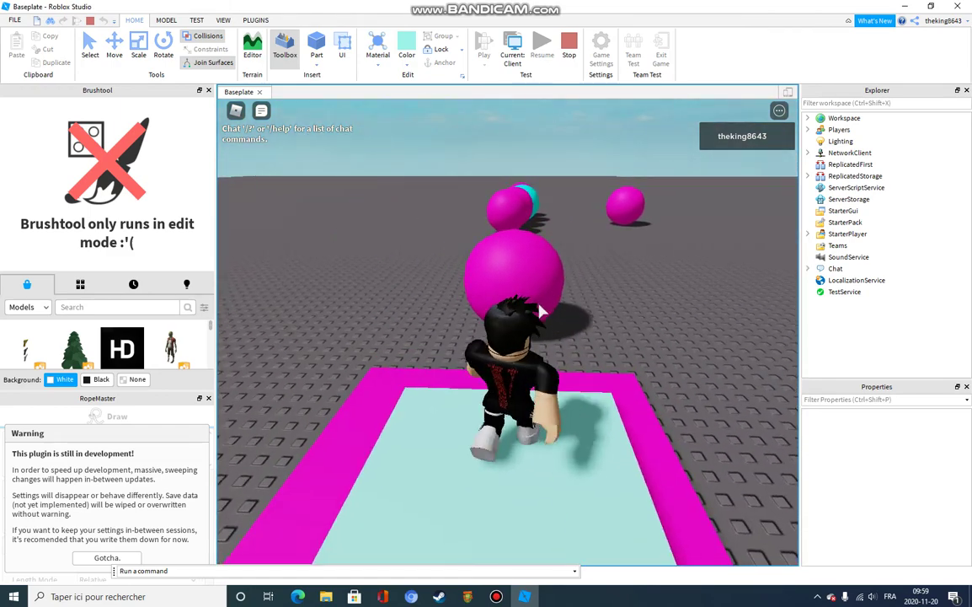
{"action": "key", "text": "d"}
{"action": "right_click_drag", "start_coordinate": [540, 310], "coordinate": [541, 317]}
{"action": "key", "text": "w"}
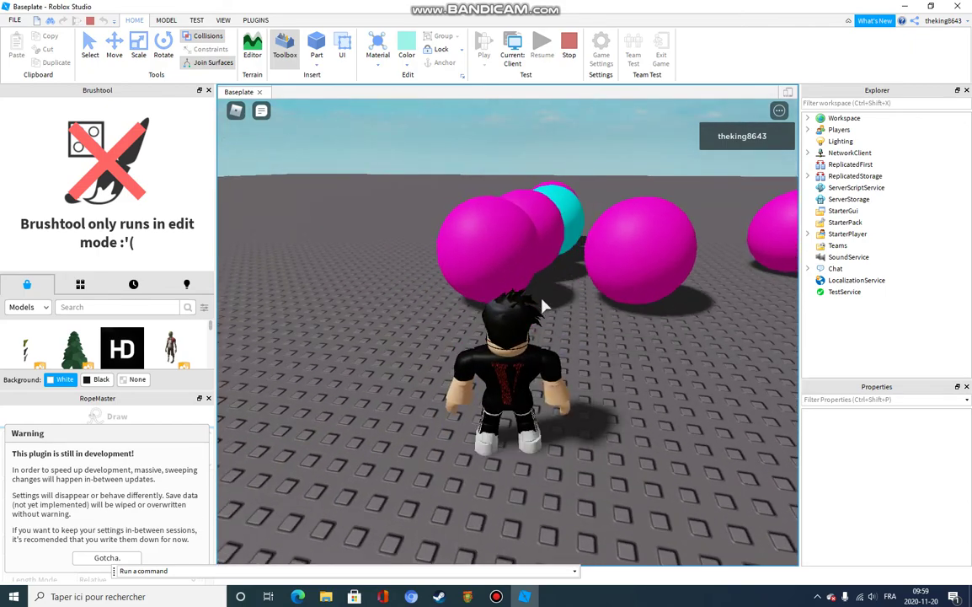